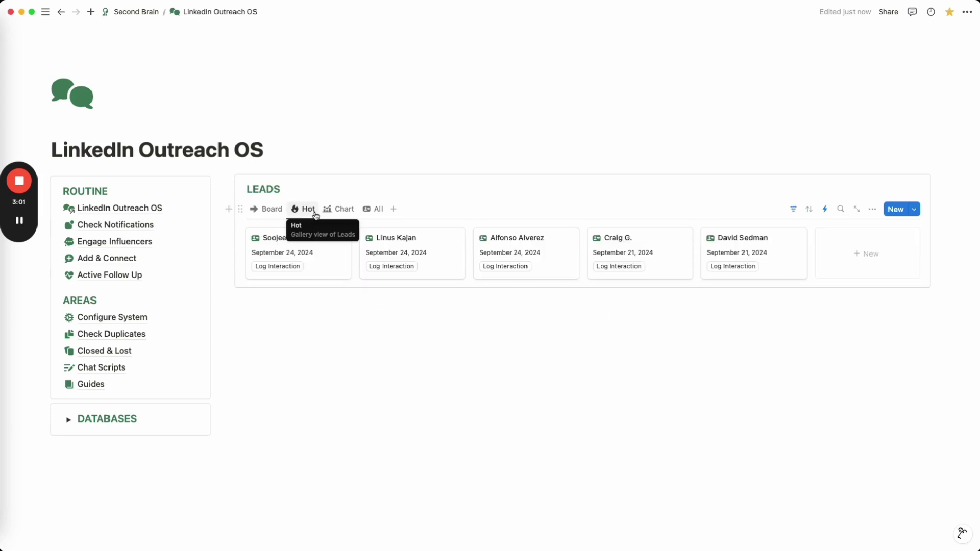
- Look through the Chart and All views of the Leads database, checking the entries grouped under Lost and Closed
left_click(339, 210)
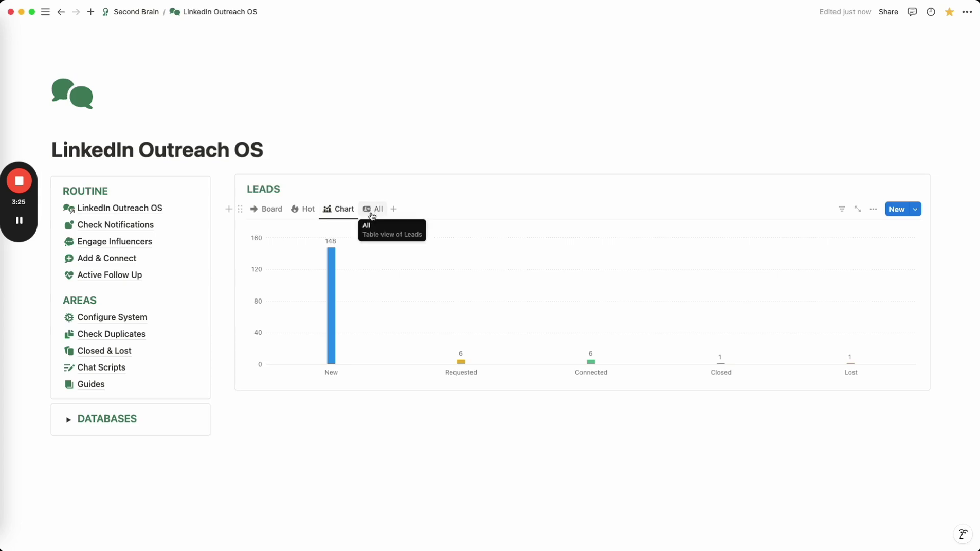
left_click(374, 209)
left_click(251, 339)
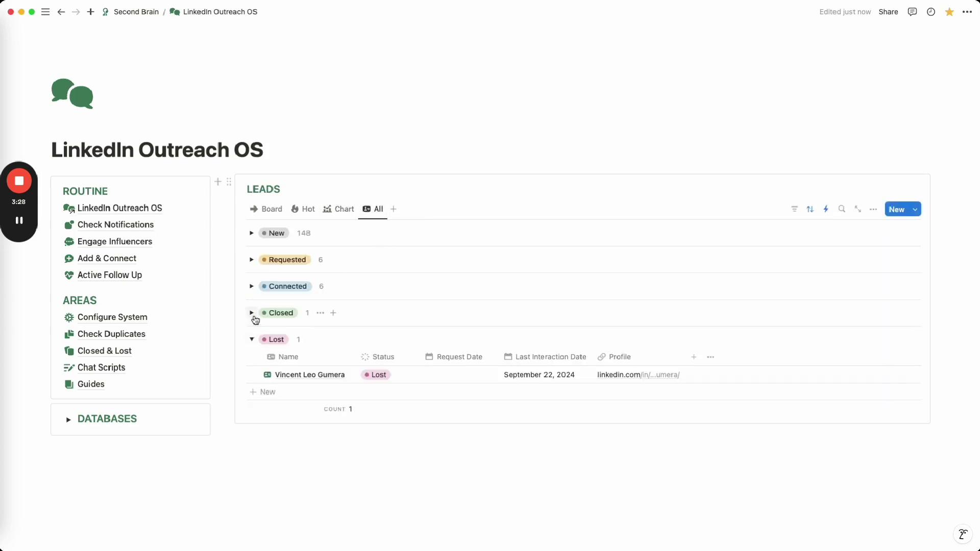
left_click(251, 339)
left_click(251, 312)
left_click(251, 313)
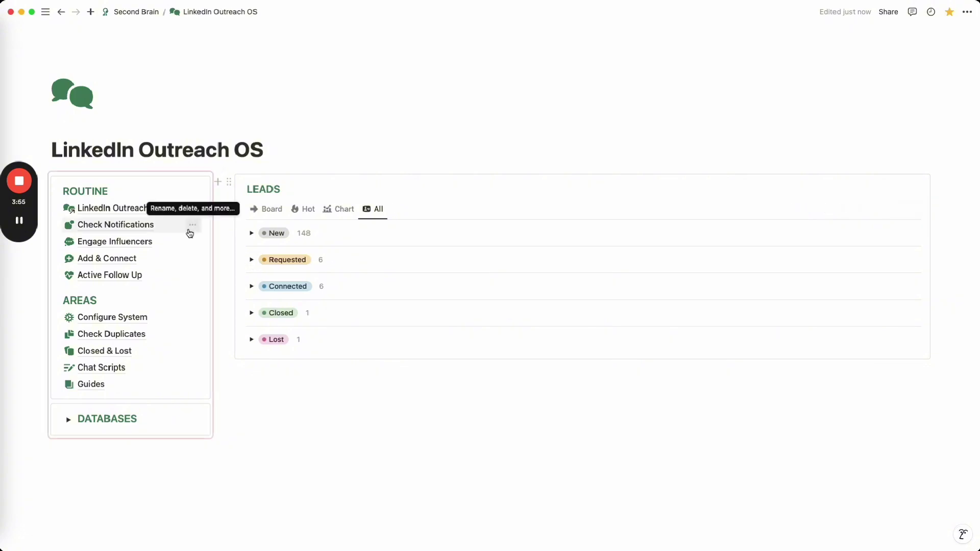
- On the Check Notifications page, mark the first requested lead's connection as accepted
left_click(152, 227)
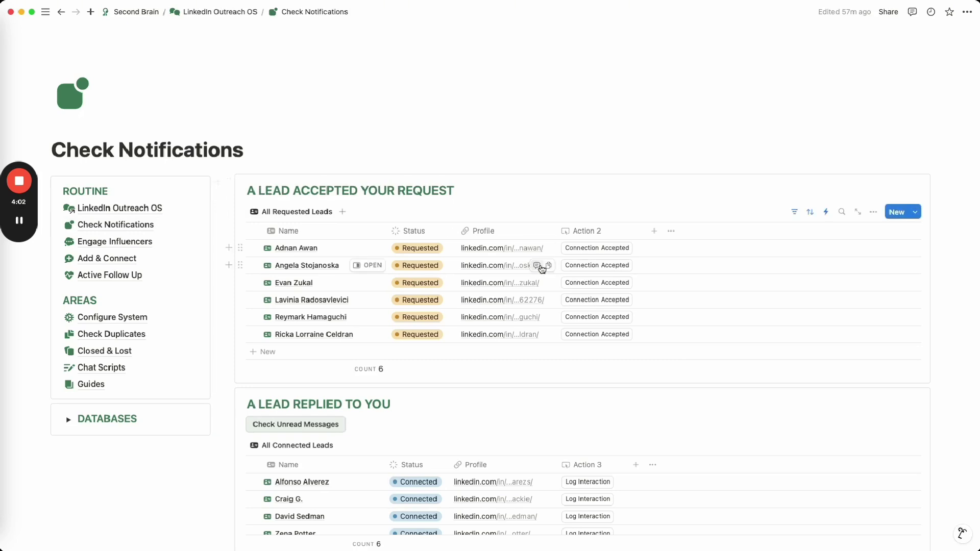
left_click(423, 252)
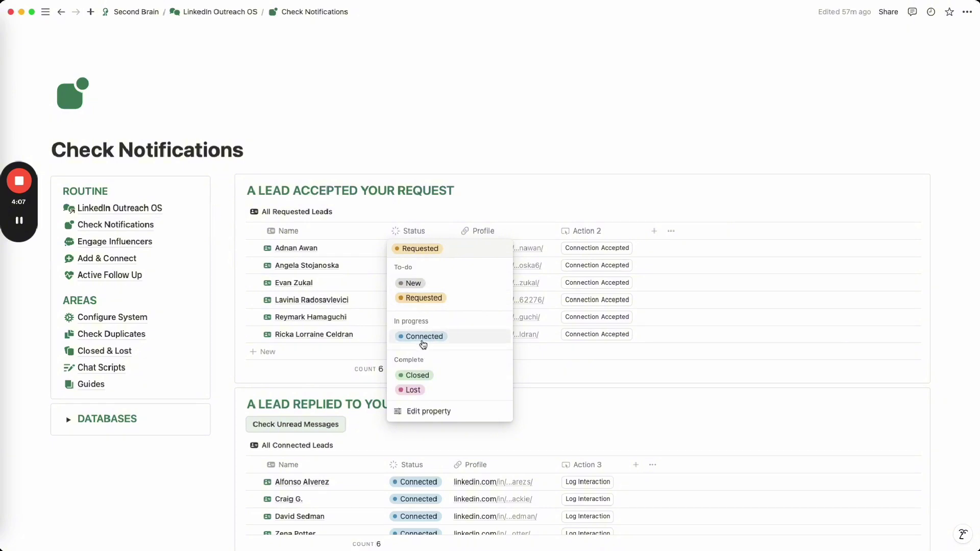
key("Escape")
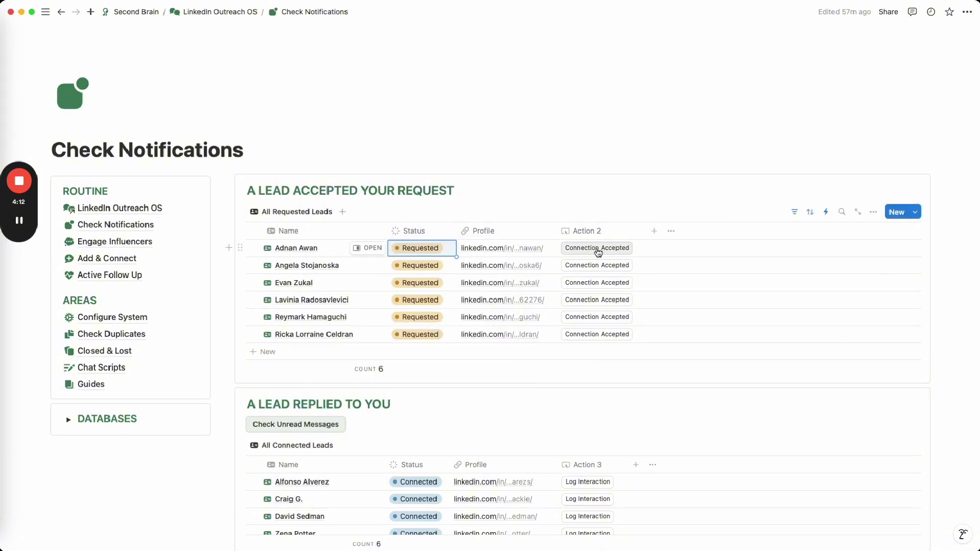
left_click(597, 248)
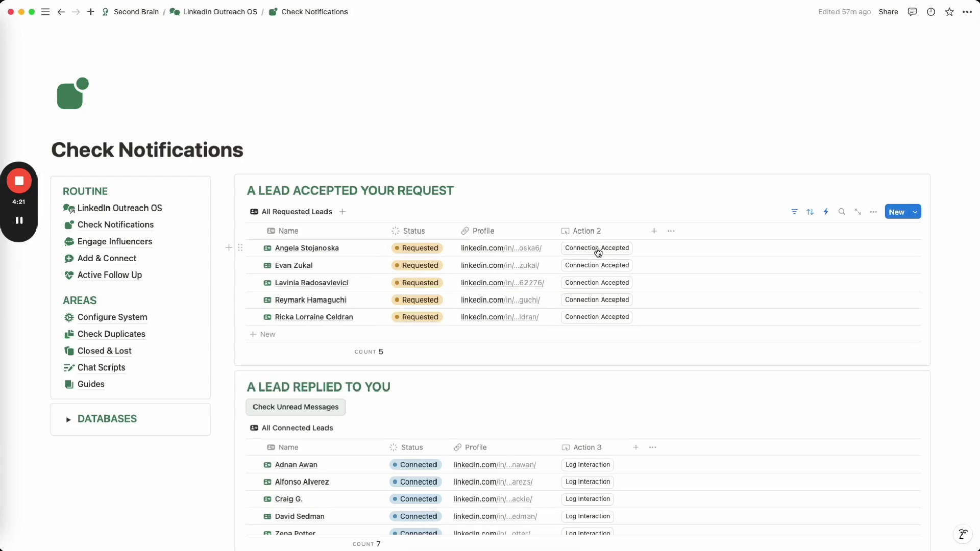
- Review the Interactions section in the record of the first lead under All Connected Leads, and close the record
scroll(597, 249, "down", 5)
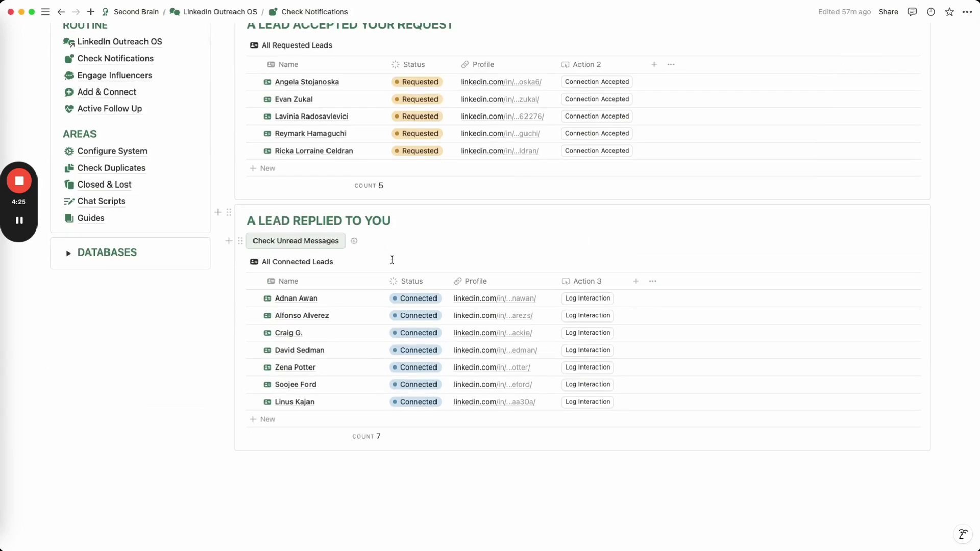
left_click(303, 305)
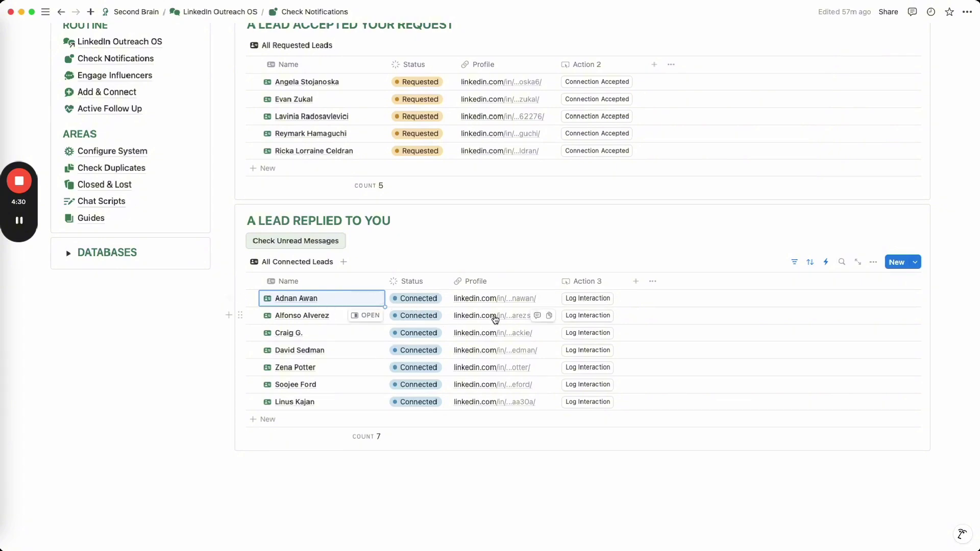
left_click(367, 298)
scroll(631, 334, "down", 5)
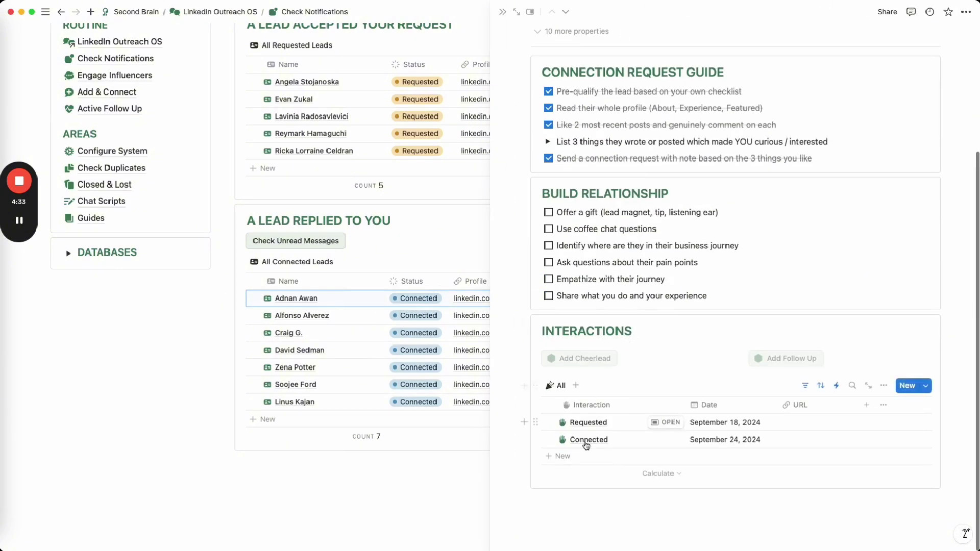
left_click_drag(490, 267, 567, 267)
key("Escape")
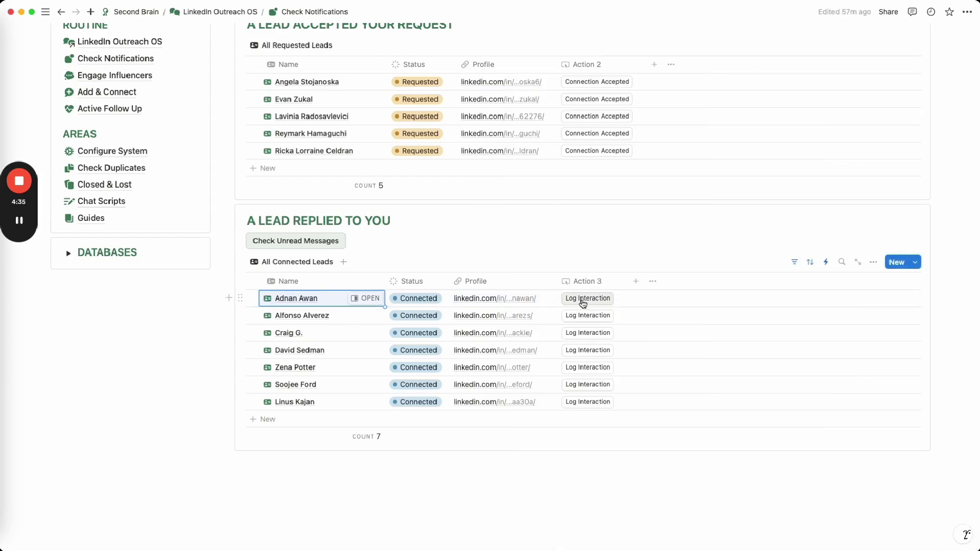
- Log an interaction for the first connected lead and check the new entry in that lead's record
left_click(589, 301)
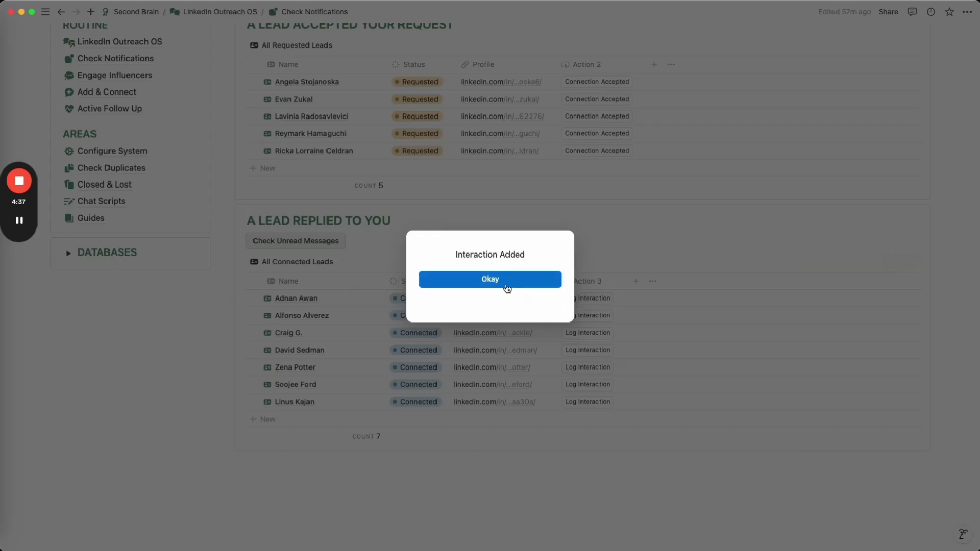
left_click(506, 282)
left_click(366, 300)
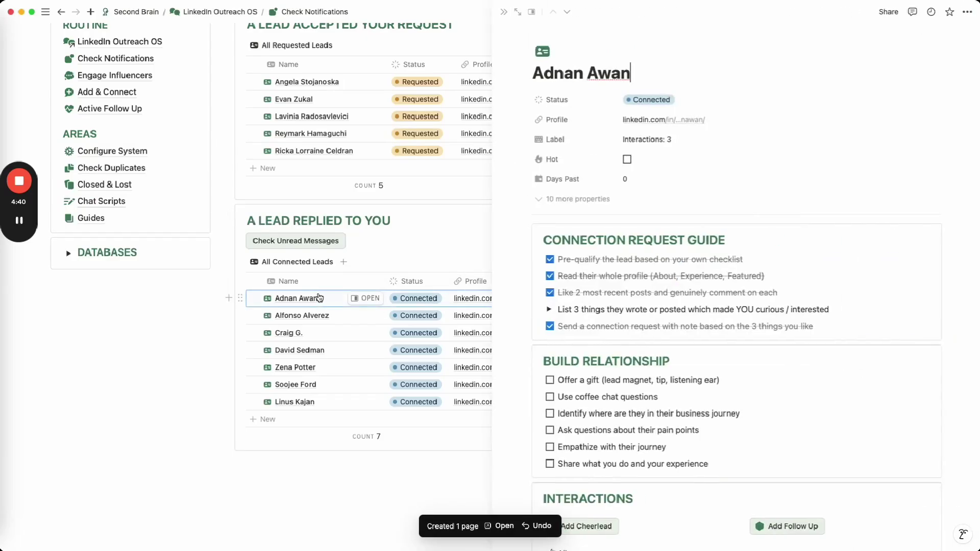
scroll(674, 300, "down", 5)
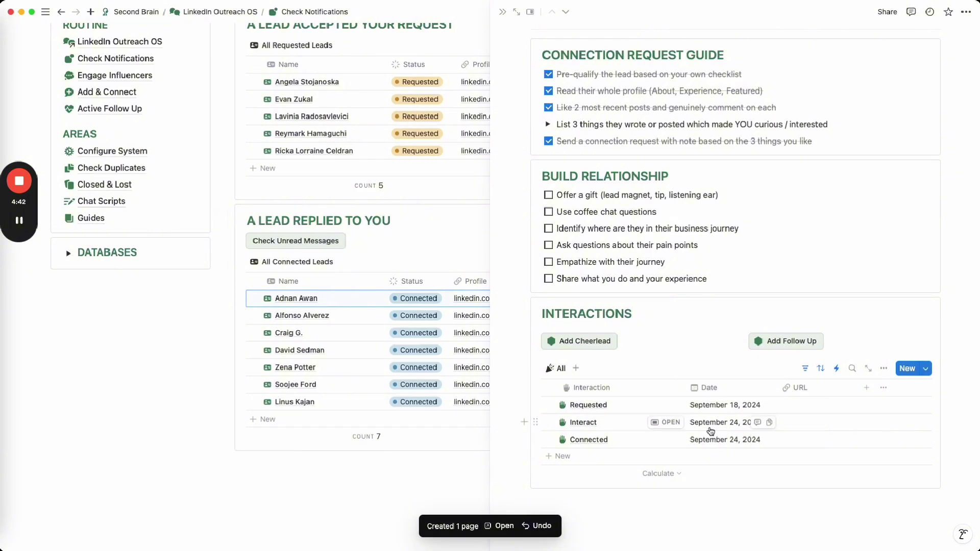
left_click(607, 430)
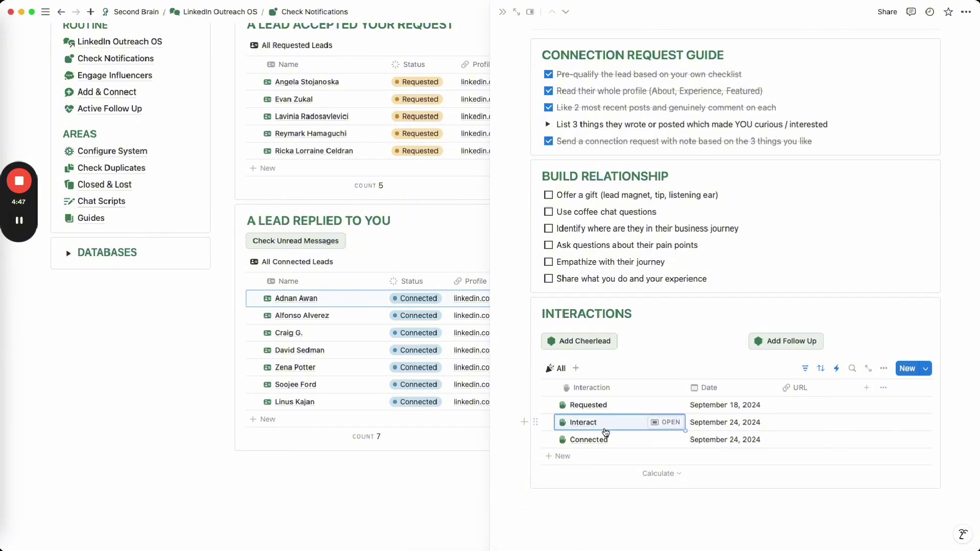
mouse_move(746, 432)
left_click(503, 11)
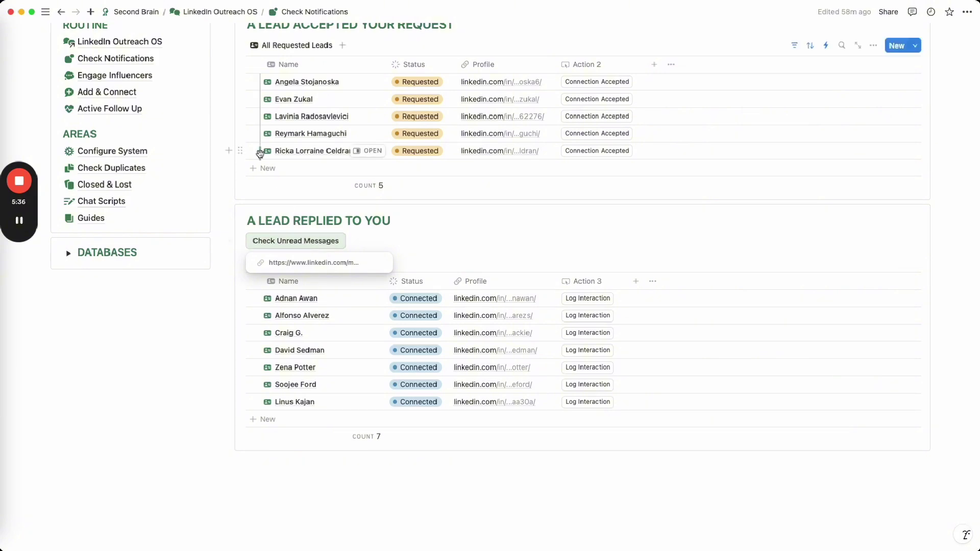
- On the Engage Influencers page, add an engagement named "<Content Name>" to Gary Vee's record
left_click(153, 75)
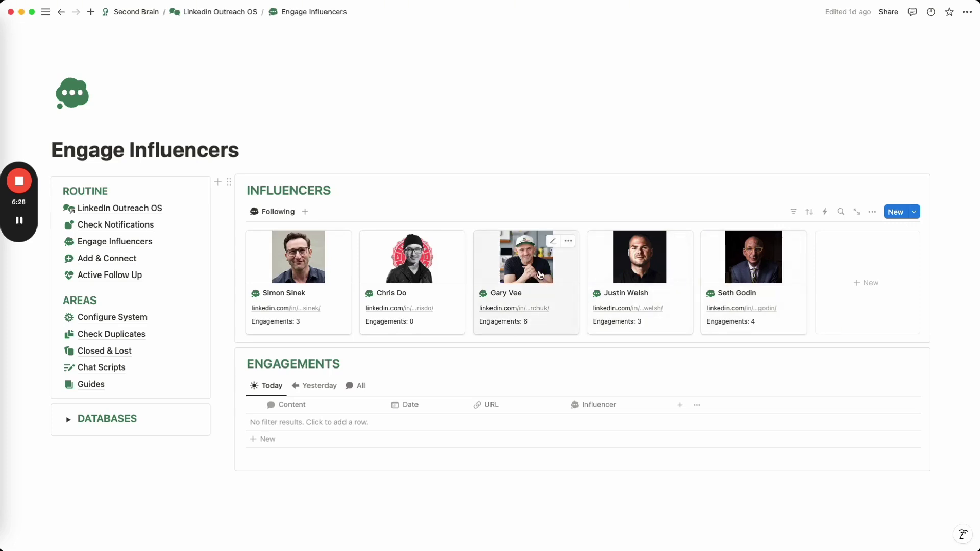
left_click(540, 275)
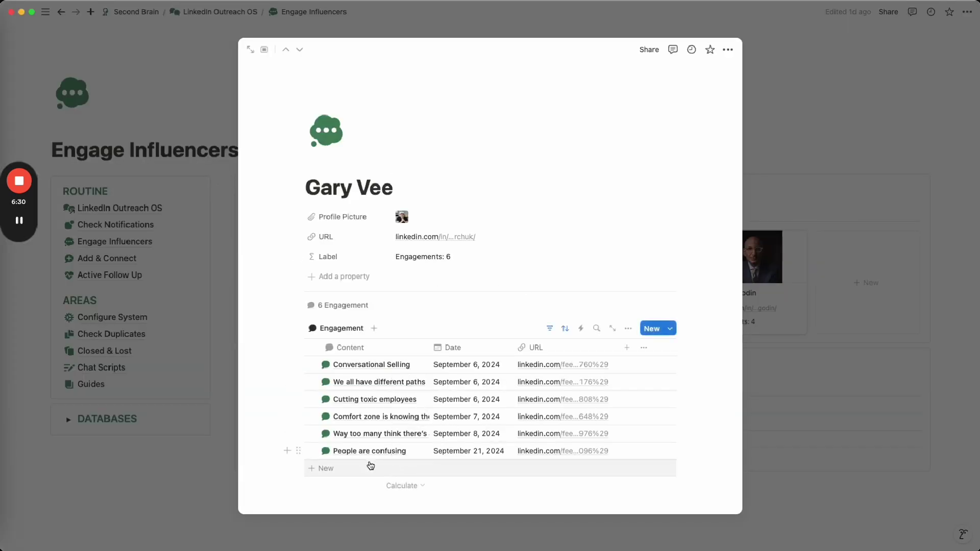
left_click(386, 472)
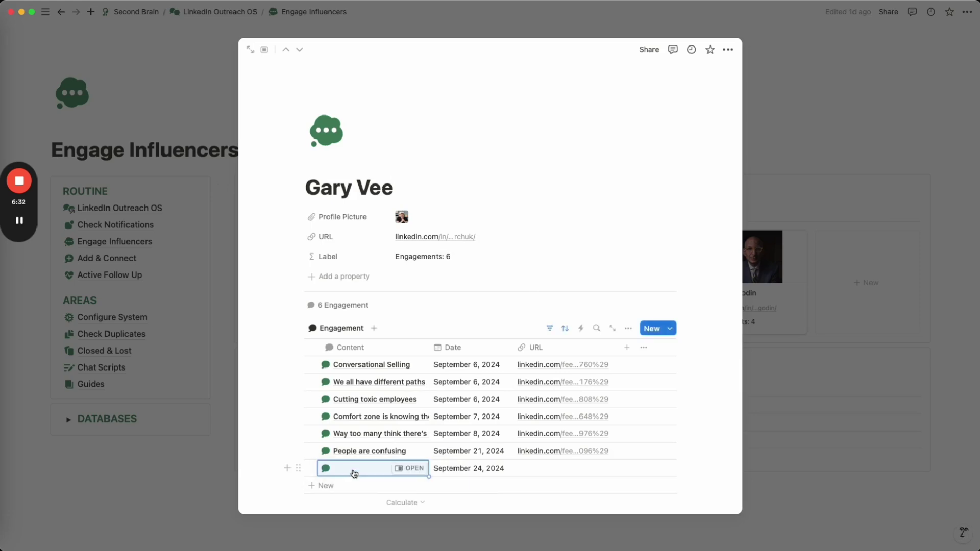
type("Content")
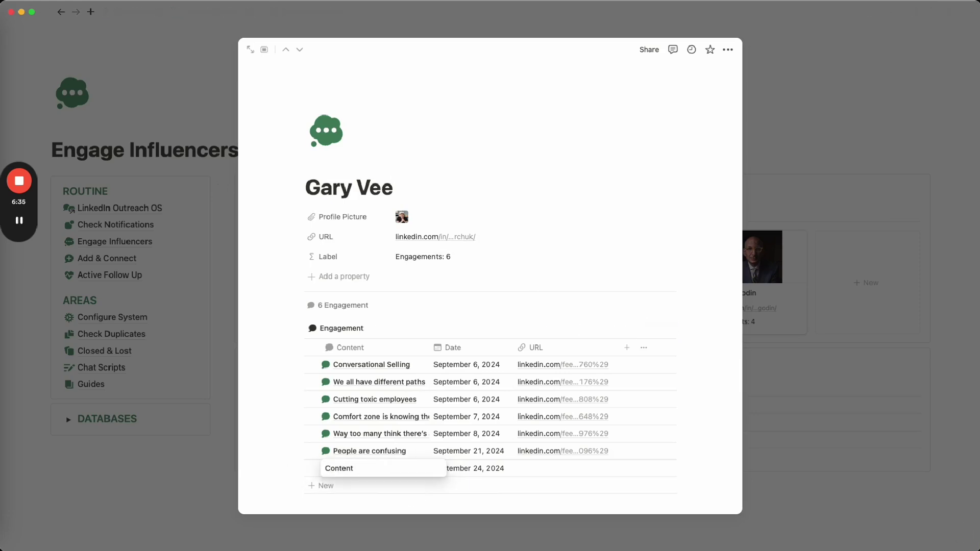
type(" Name>")
key("super+Left")
type("<")
key("Return")
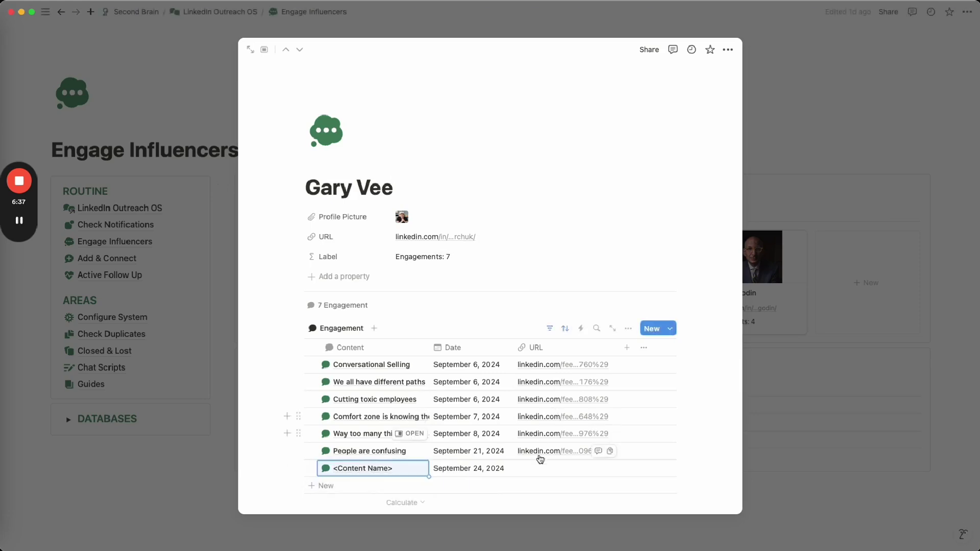
- Set the URL of the "<Content Name>" engagement to link.com
left_click(559, 471)
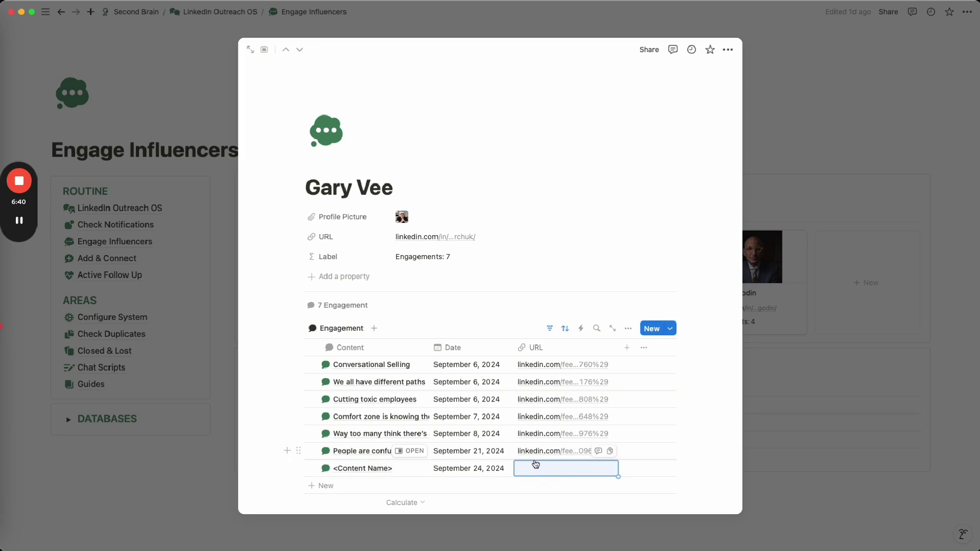
type("link")
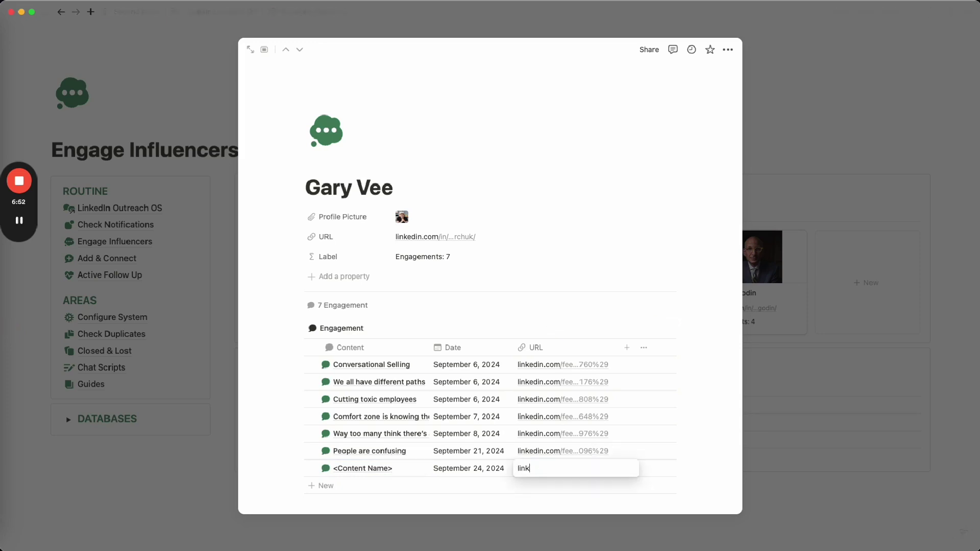
type(".com")
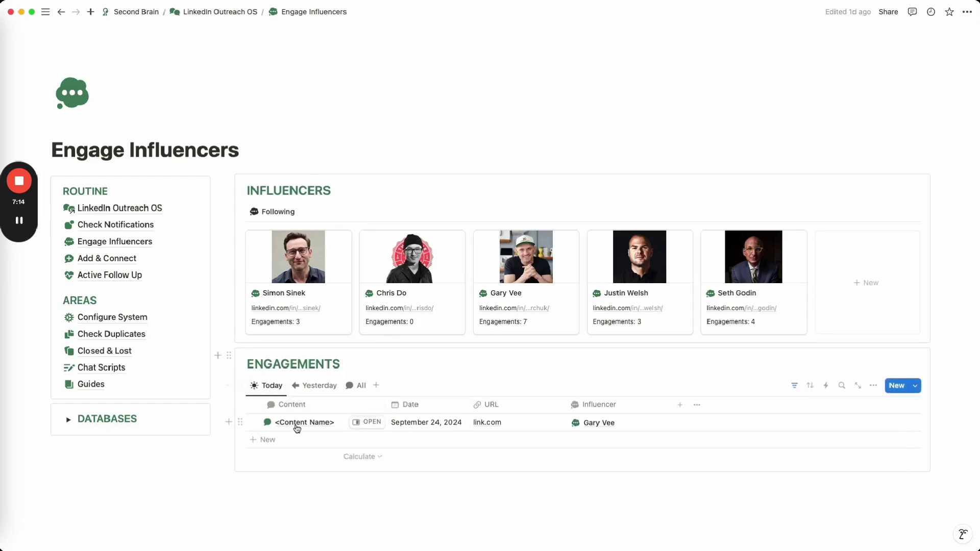
- Review yesterday's engagements and the full list of engagements across all influencers
left_click(317, 386)
left_click(358, 386)
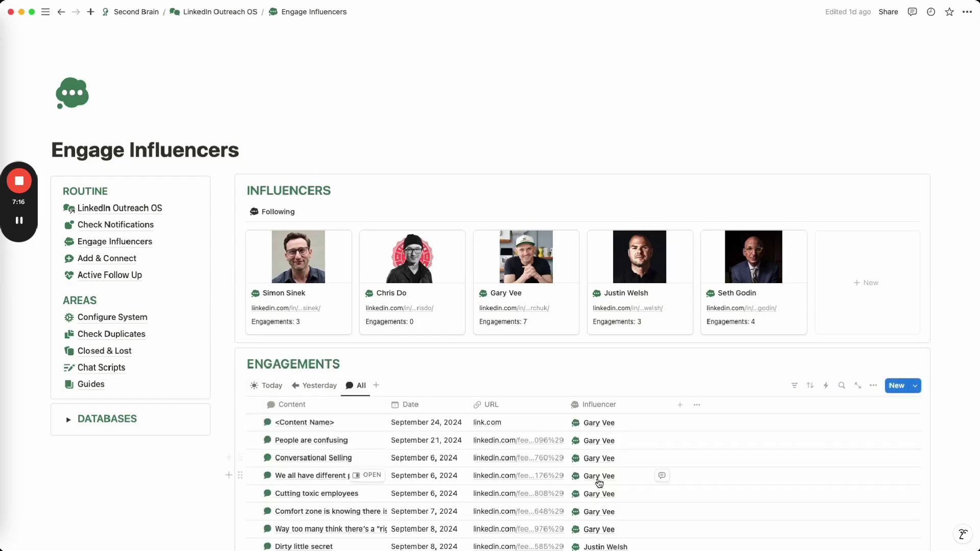
scroll(598, 480, "down", 5)
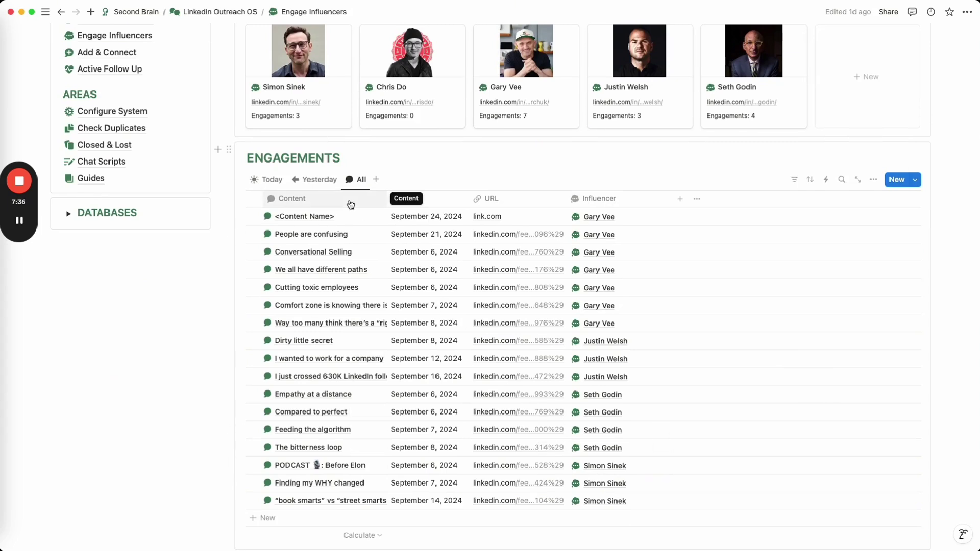
- Read the Target Market & Qualifiers criteria on the Add & Connect page and collapse that section
left_click(118, 52)
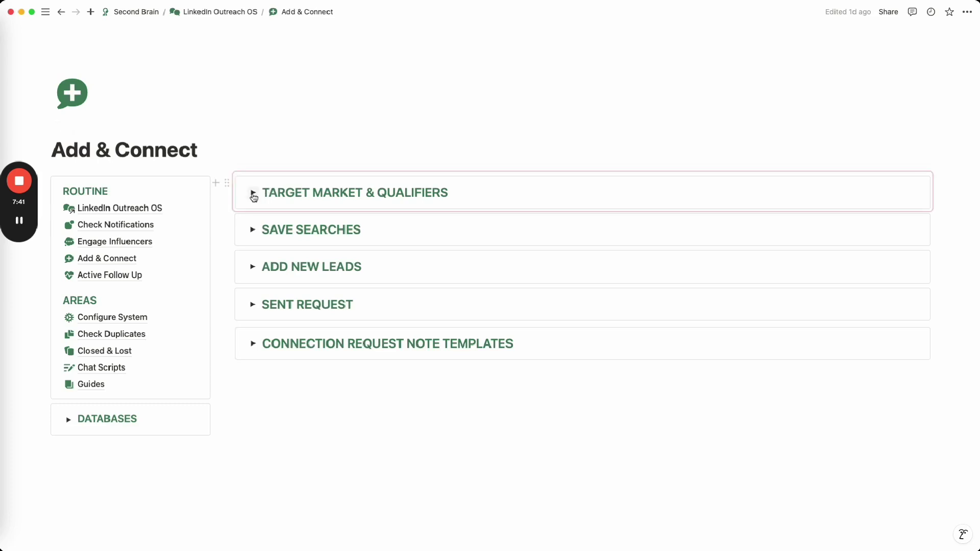
left_click(253, 193)
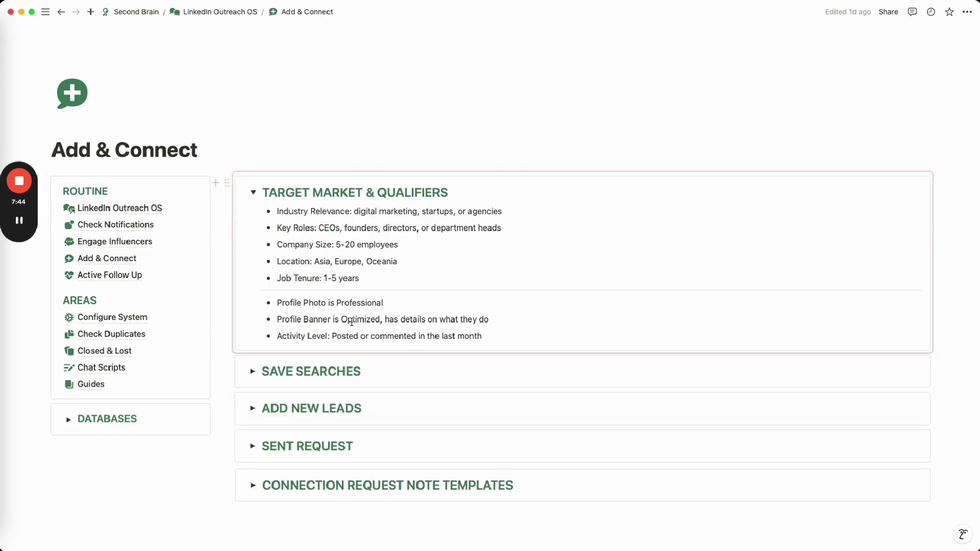
left_click_drag(278, 303, 481, 336)
left_click(254, 192)
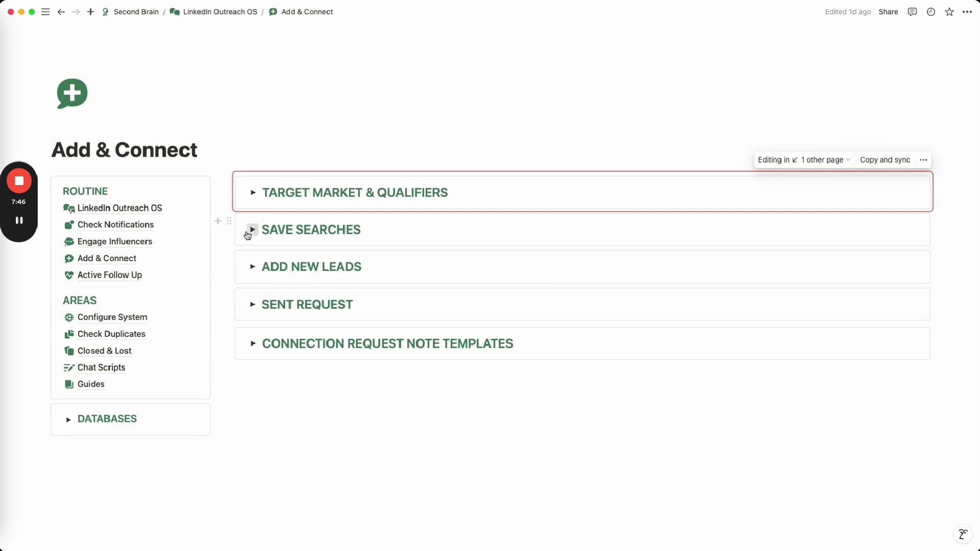
- Look over the stored LinkedIn searches in the Save Searches section and collapse it
left_click(248, 234)
mouse_move(355, 305)
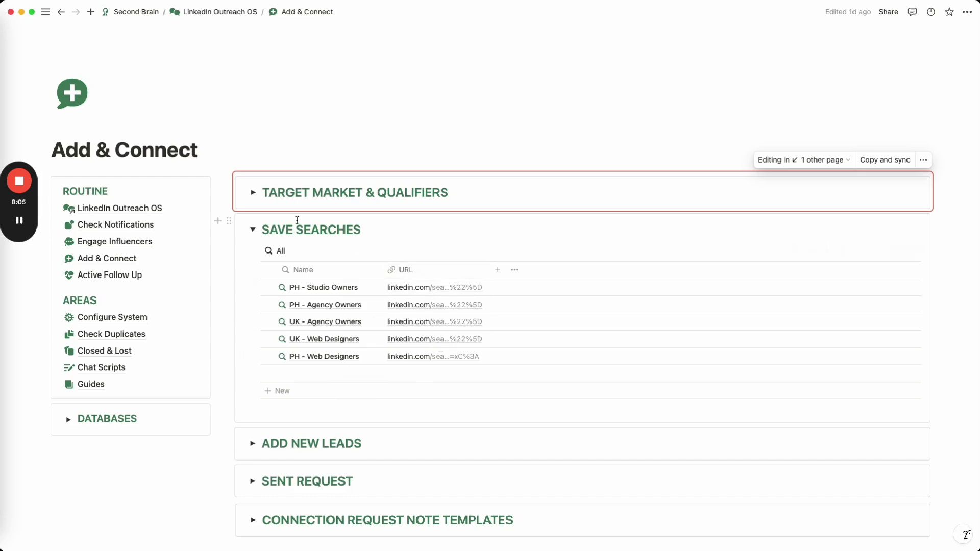
left_click(252, 229)
- Add a new lead called "Name" with the profile URL link.com in the Add New Leads section
left_click(253, 266)
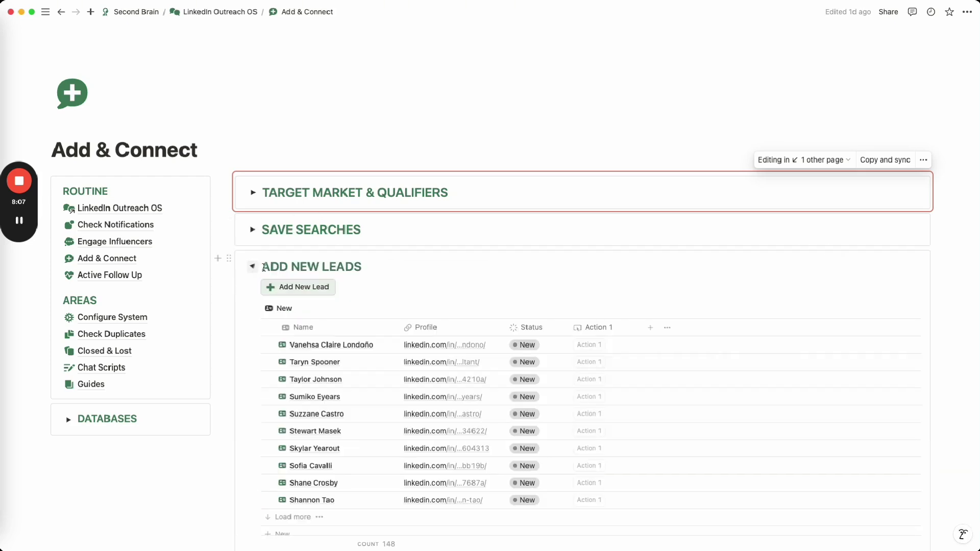
scroll(459, 301, "down", 3)
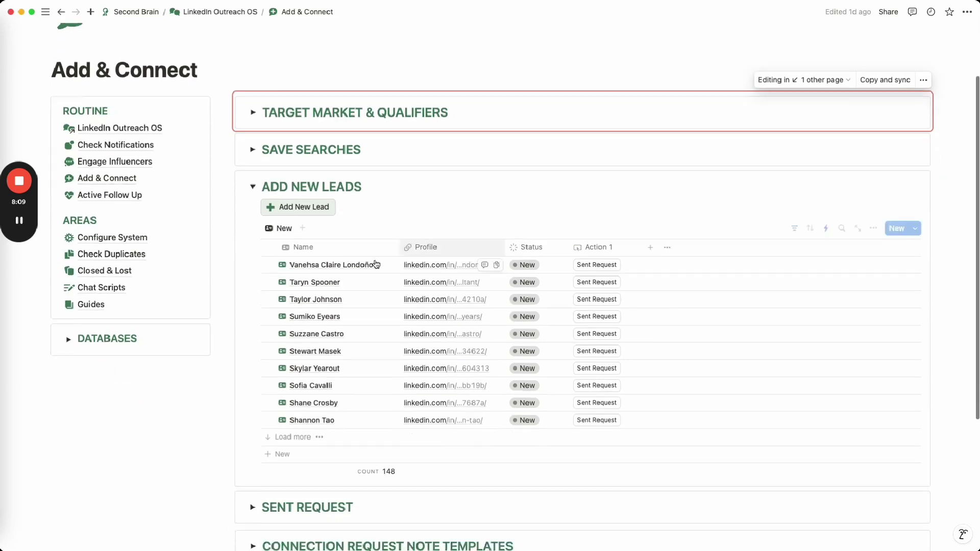
left_click(296, 196)
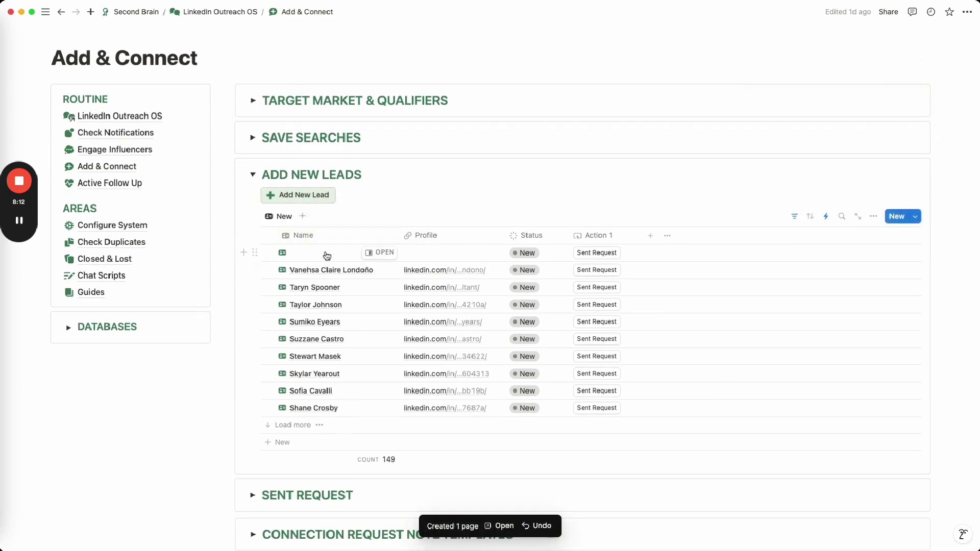
left_click(323, 252)
type("Name")
key("Tab")
type("l")
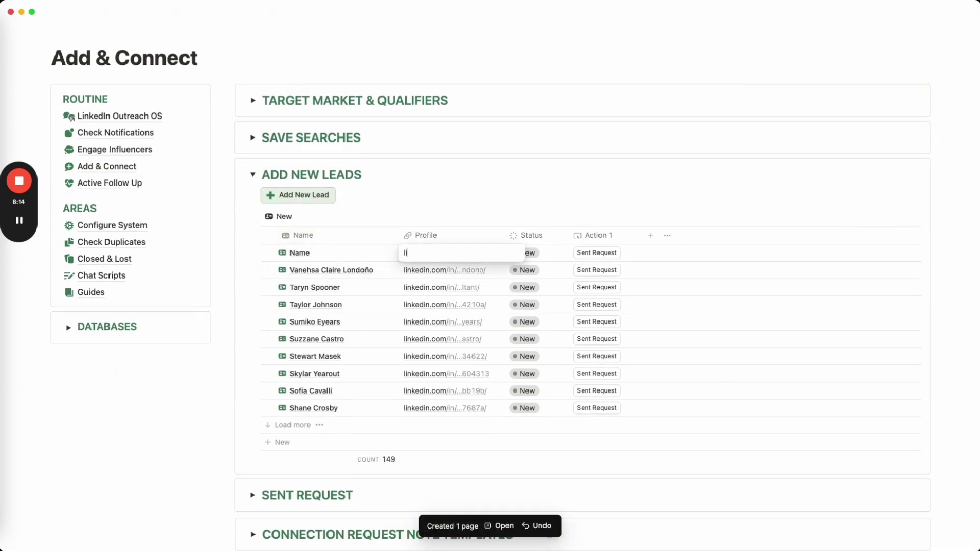
type("ink.com")
key("Return")
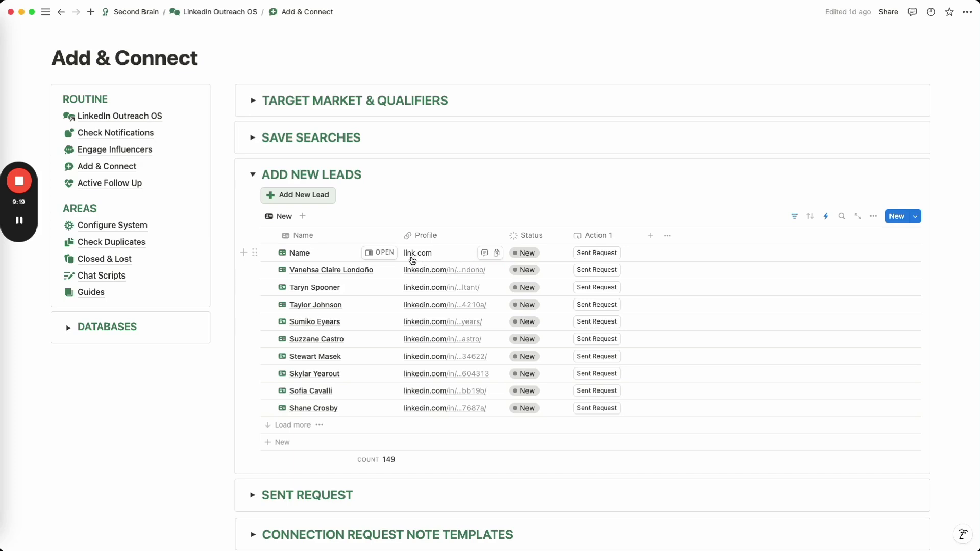
- Open the lead "Name", check off all four checkbox items in its Connection Request Guide, and look at the three-things list
left_click(381, 253)
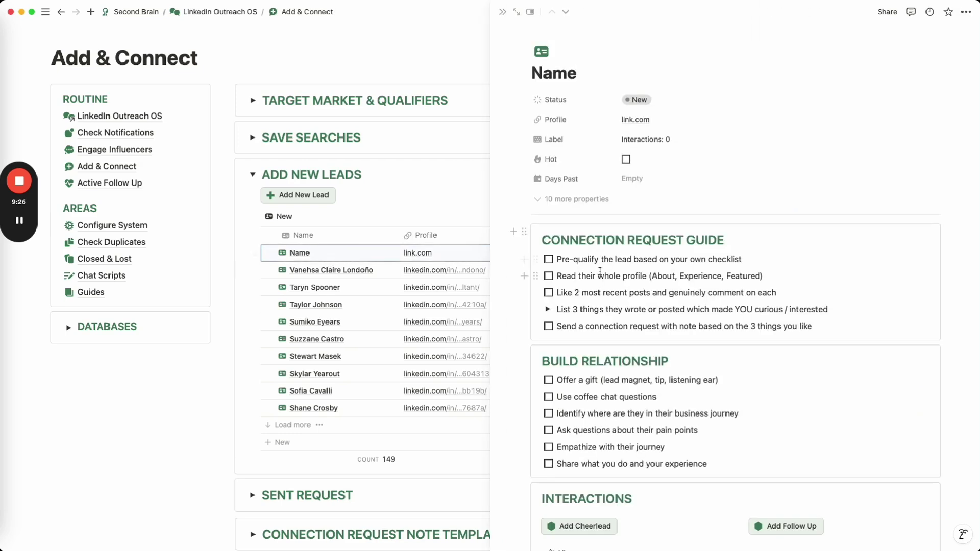
left_click(549, 260)
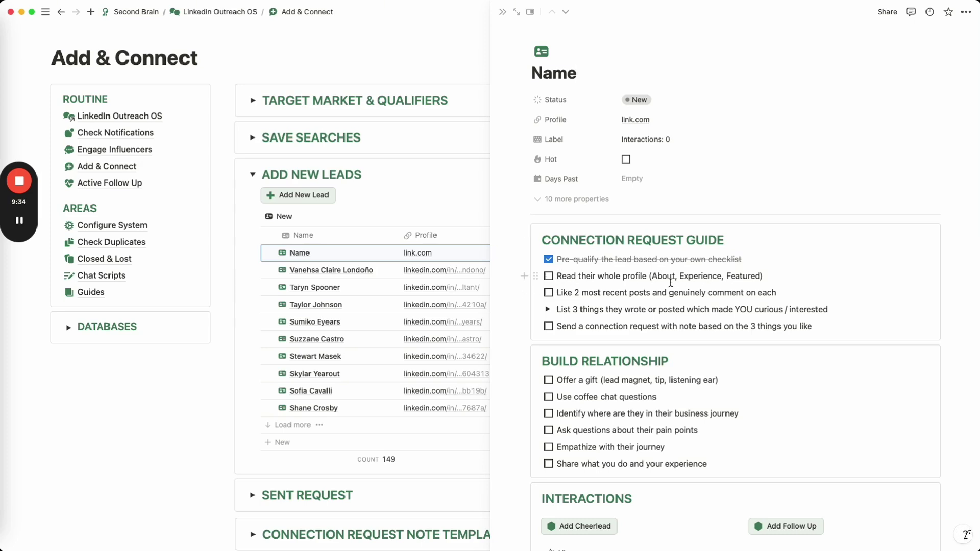
left_click(548, 277)
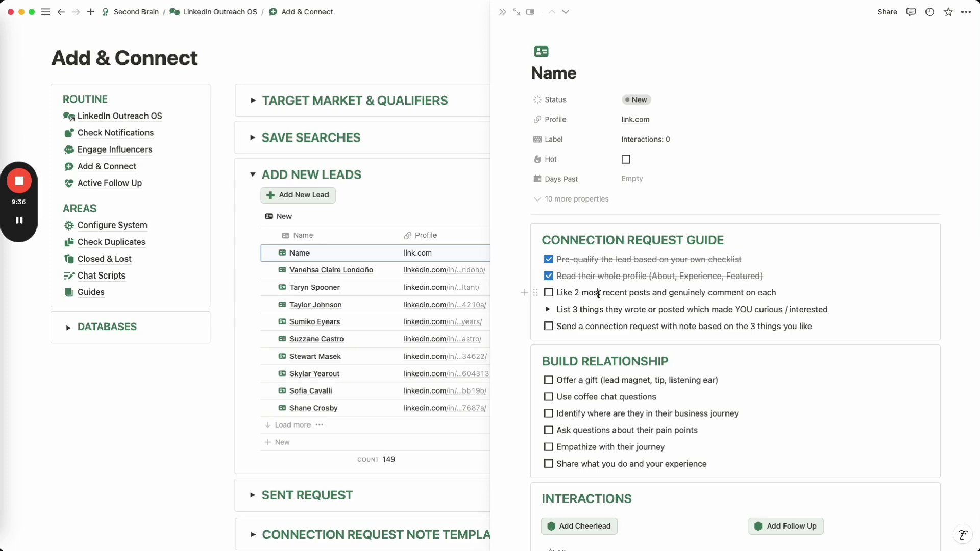
left_click(598, 294)
left_click(550, 294)
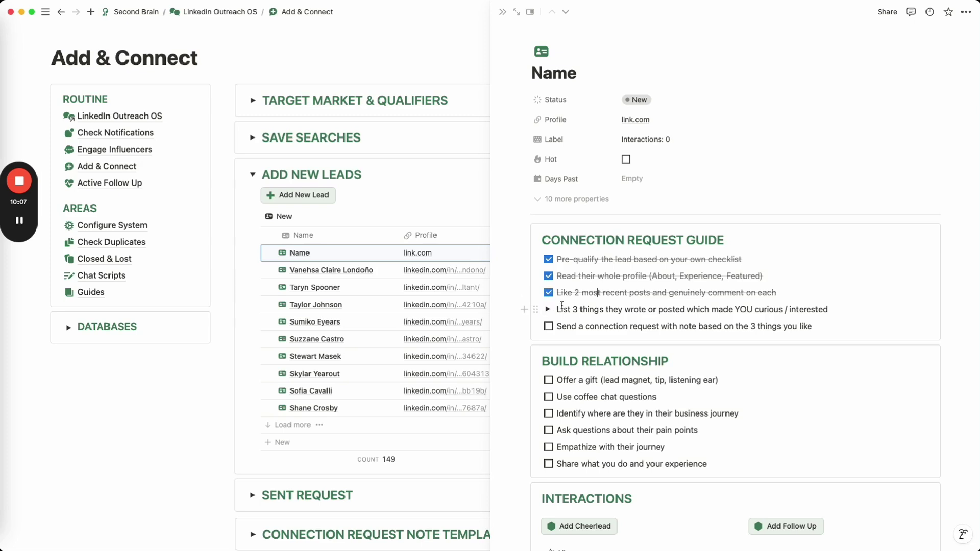
left_click(548, 310)
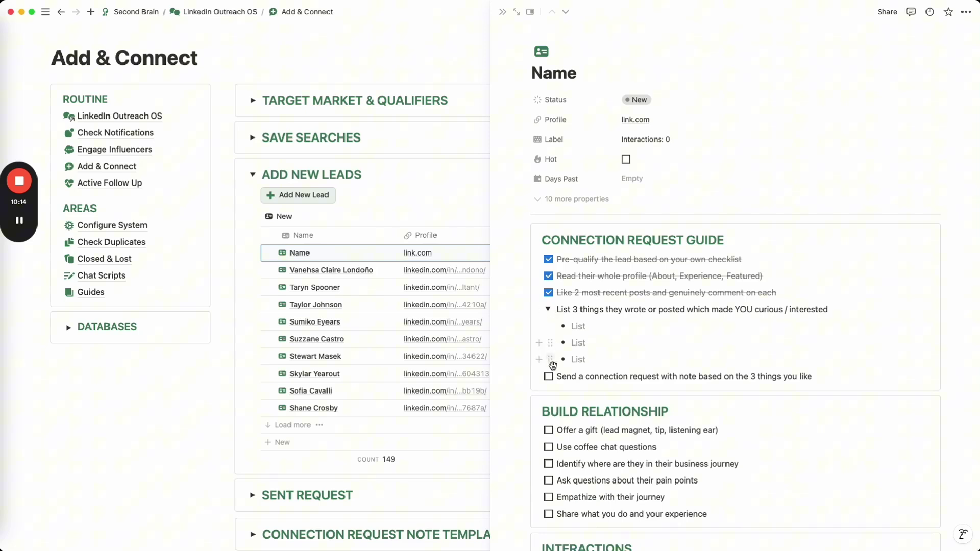
left_click(549, 376)
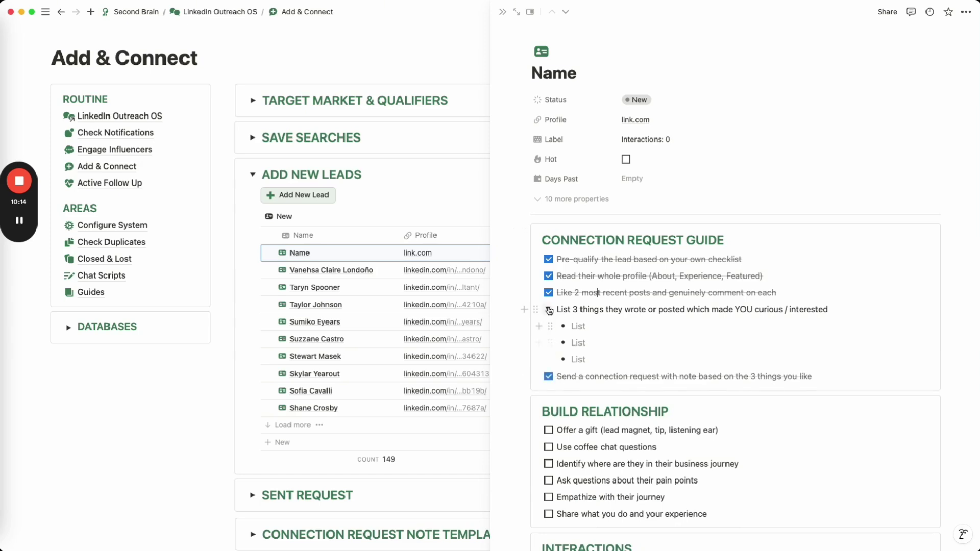
left_click(547, 310)
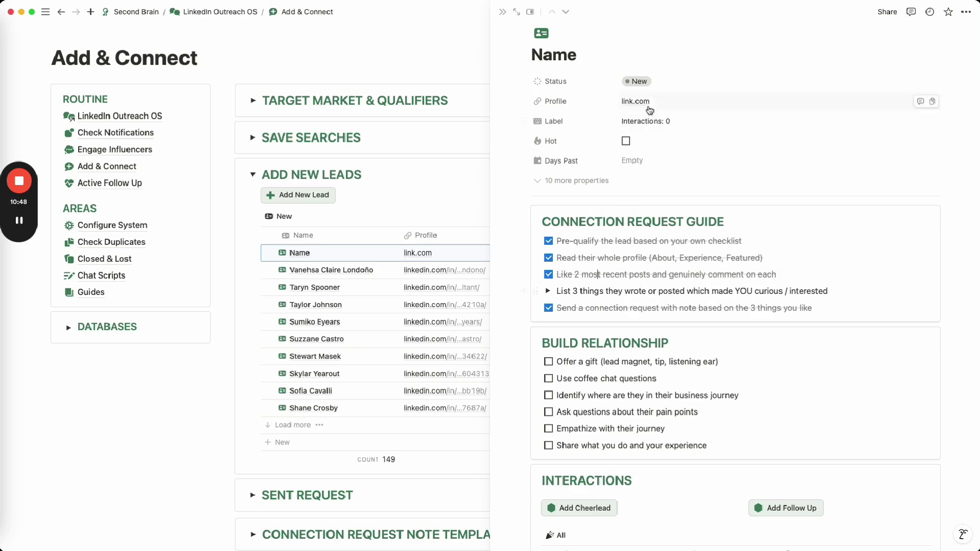
- Set the status of the lead "Name" to Requested and close its page
left_click(639, 82)
left_click(663, 131)
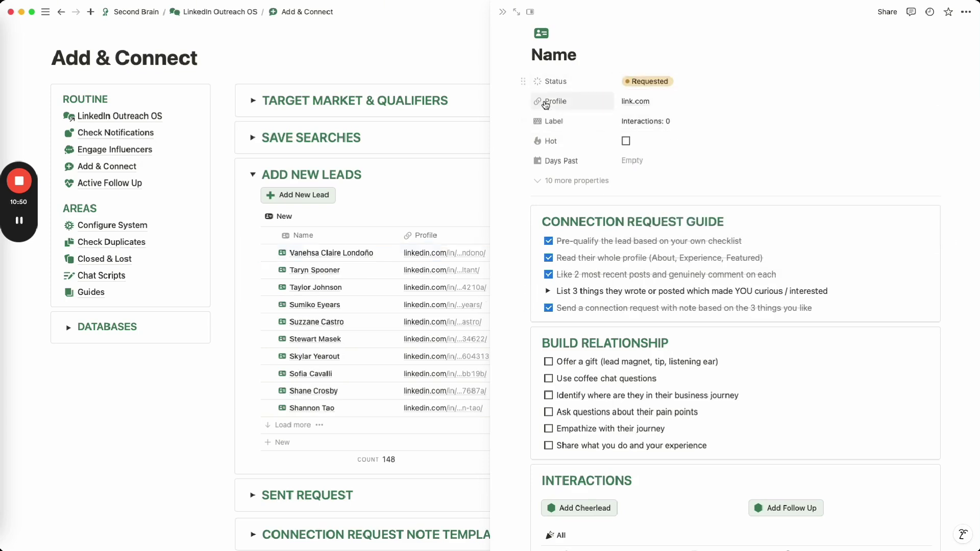
left_click(503, 11)
- Review today's requested leads and the Check Sent Invitations action in the Sent Request section, collapsing both Add New Leads and Sent Request
scroll(655, 243, "down", 3)
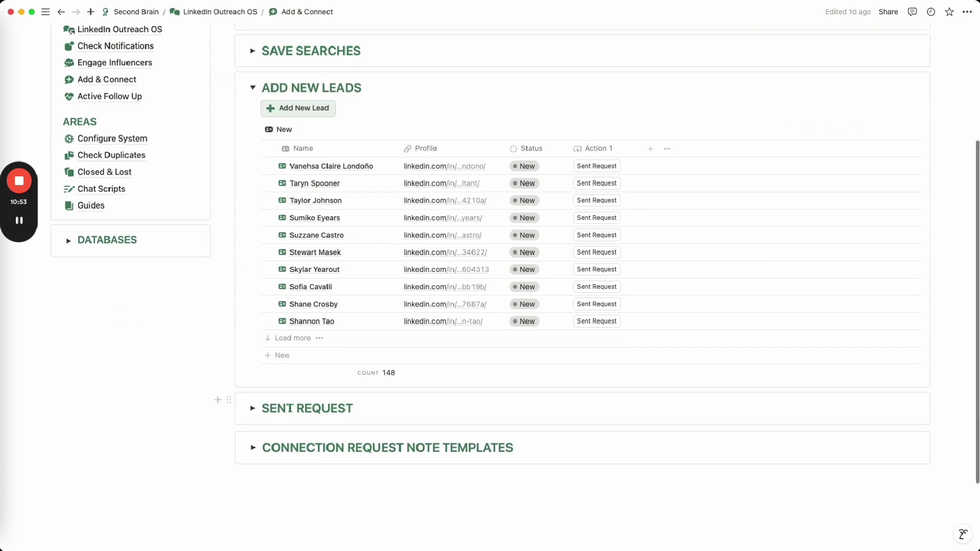
left_click(252, 407)
left_click(253, 87)
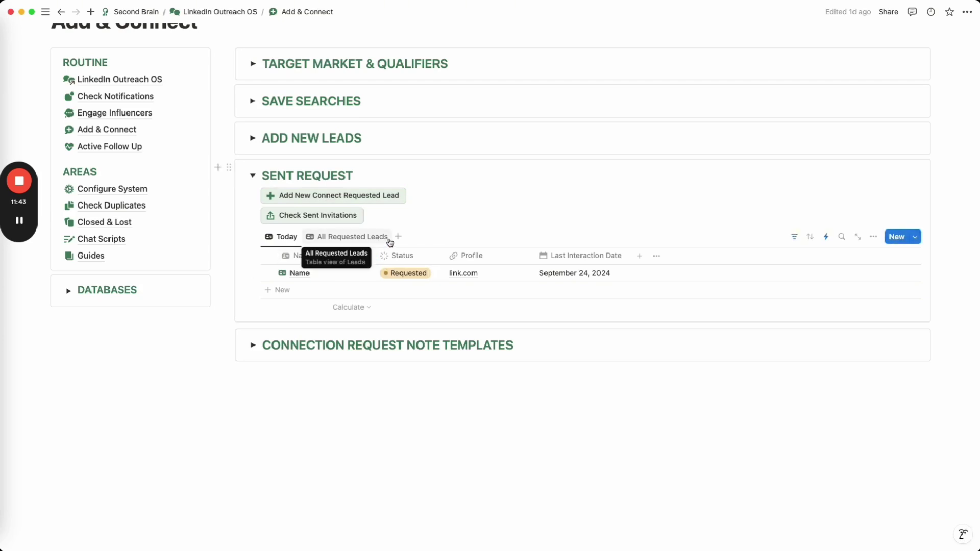
left_click(371, 215)
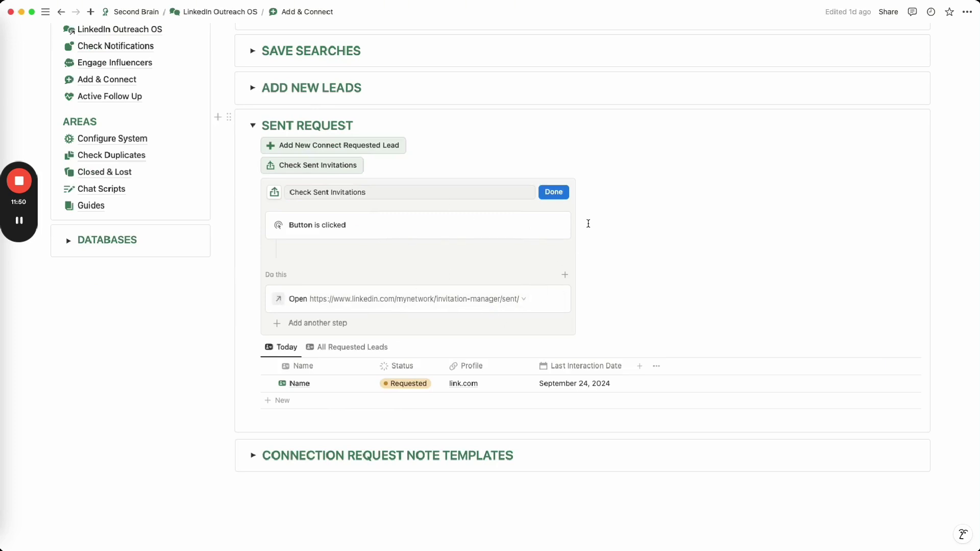
left_click(577, 202)
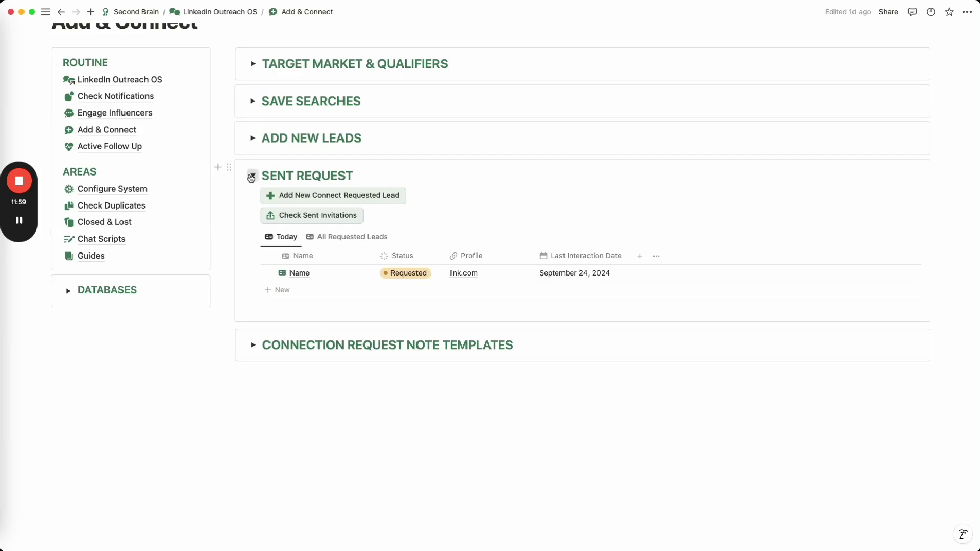
left_click(251, 176)
- Read the ChatGPT Prompt, Standard and Personalized templates in the Connection Request Note Templates section
left_click(254, 269)
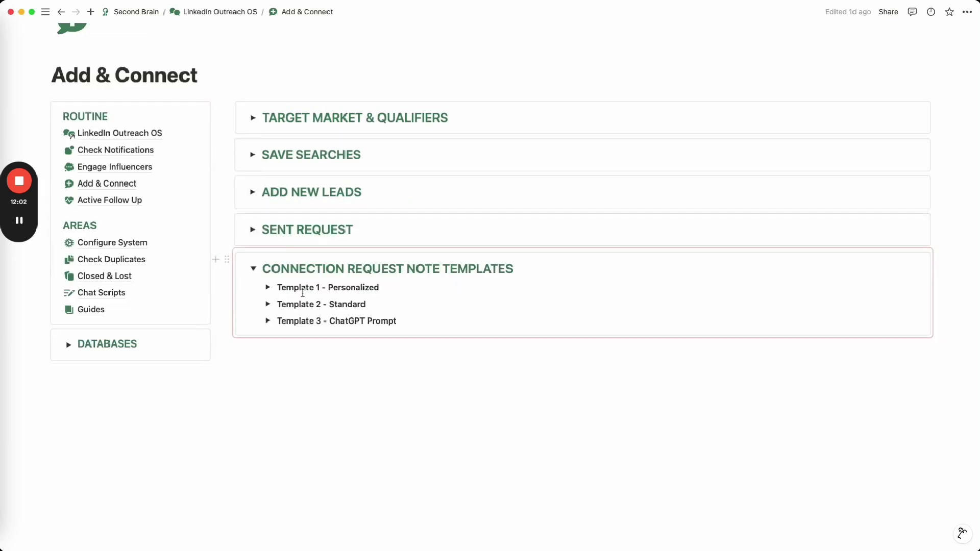
left_click(269, 322)
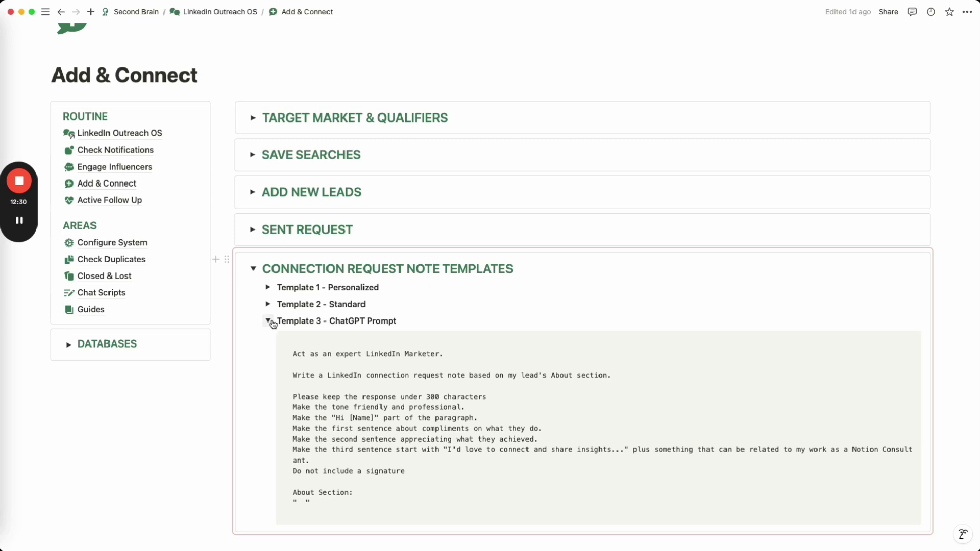
left_click(268, 320)
left_click(267, 304)
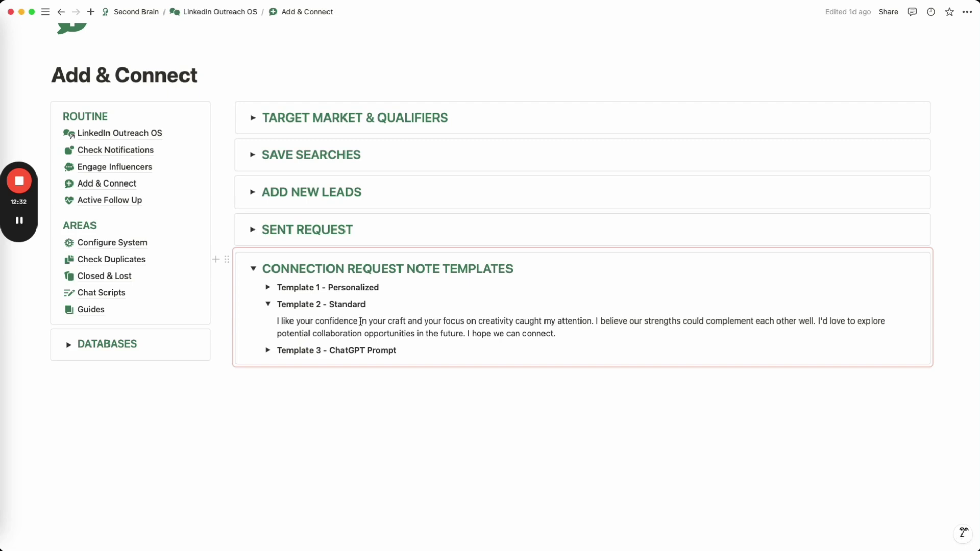
left_click(268, 305)
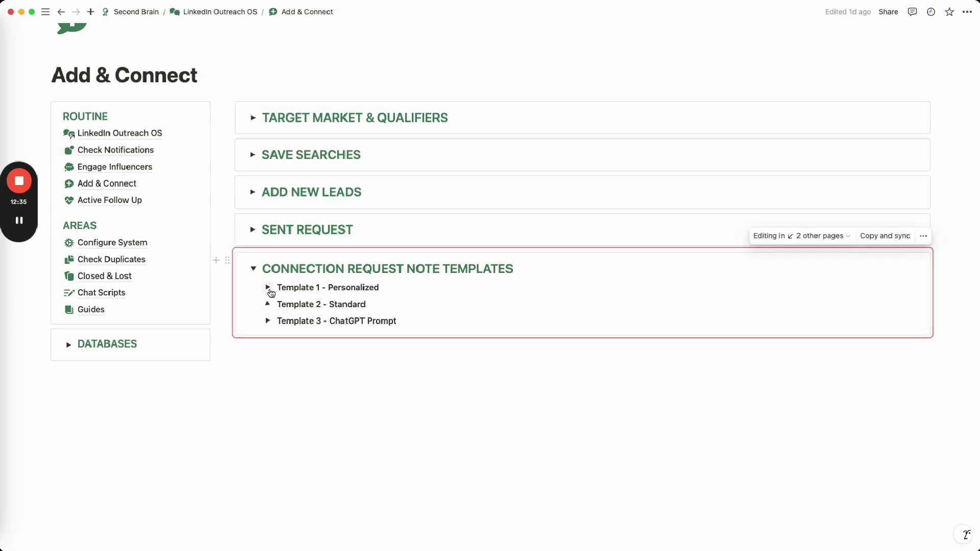
left_click(268, 287)
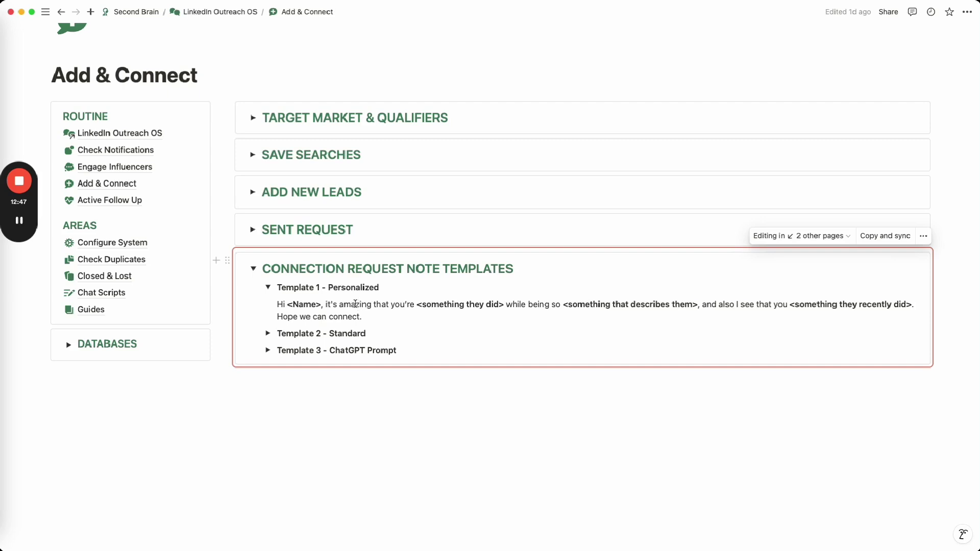
- Go to the Active Follow Up page and look over the connected leads in the Recent and Set Next Follow Up views
left_click(165, 205)
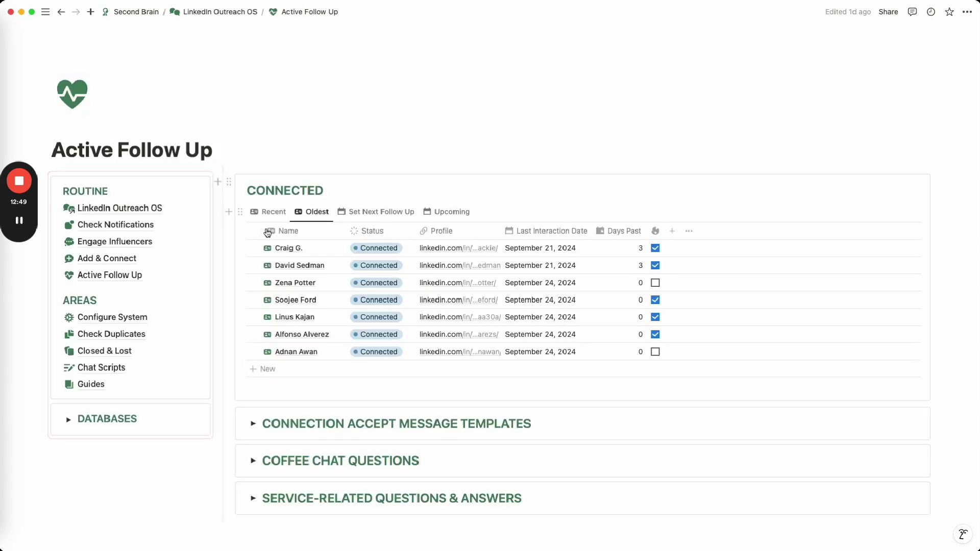
left_click(269, 212)
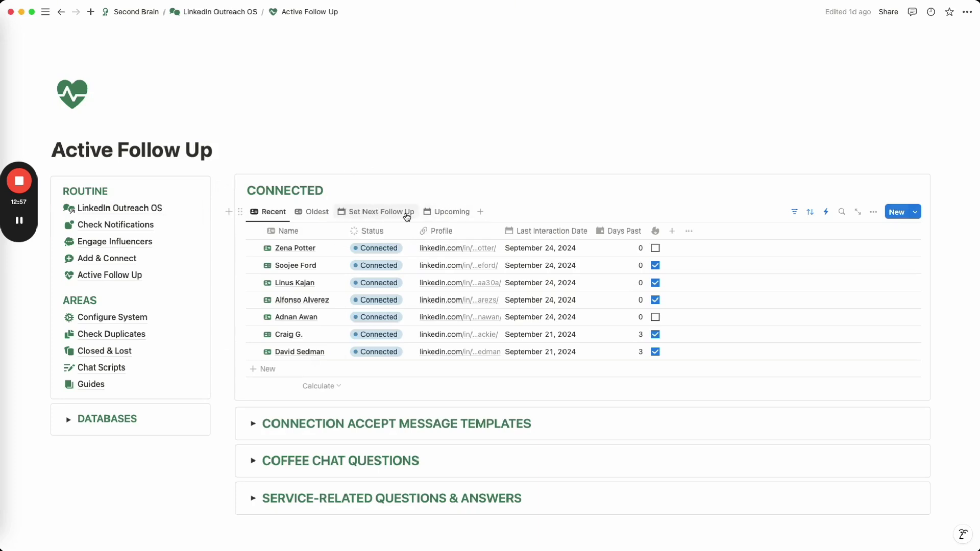
left_click(390, 213)
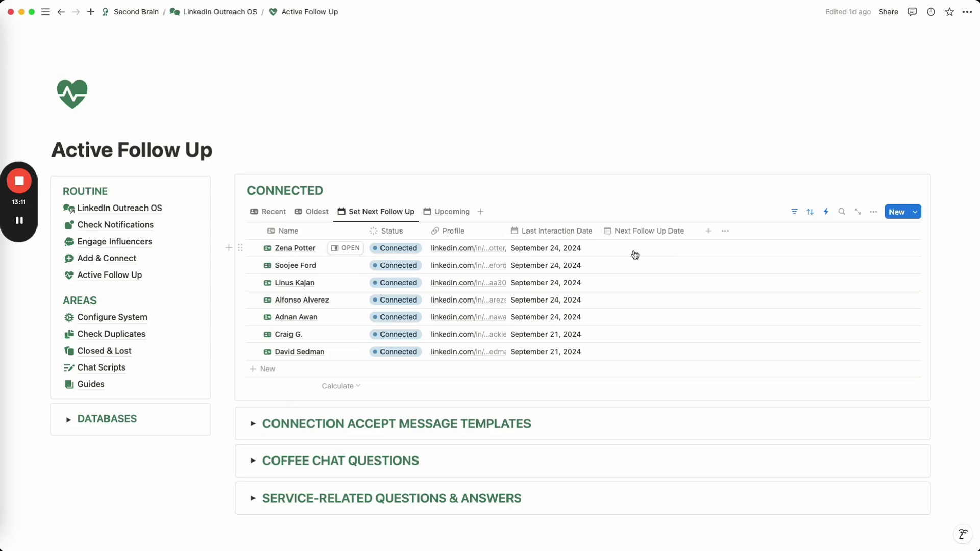
- Set the first connected lead's next follow-up date to October 15, 2024 and check it in the Upcoming view
left_click(635, 255)
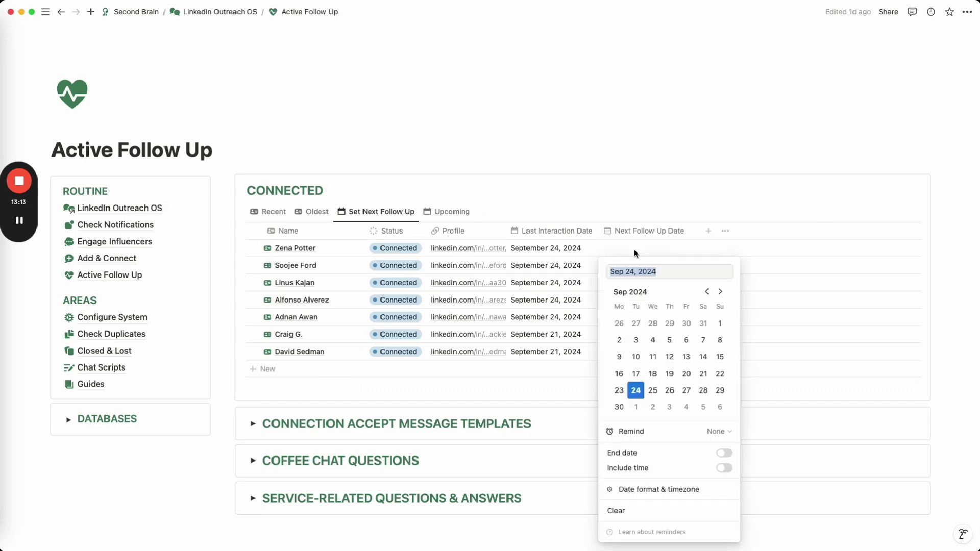
left_click(721, 291)
left_click(635, 357)
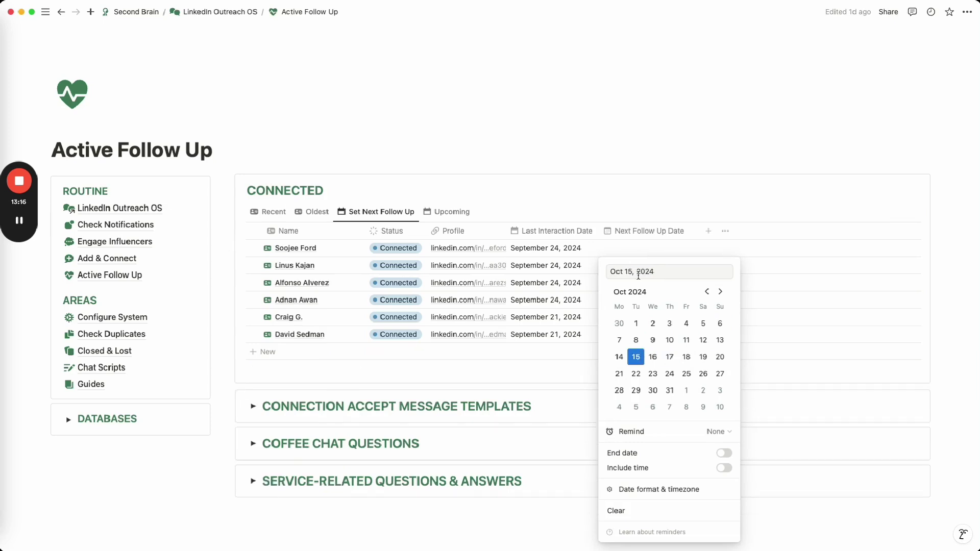
left_click(635, 239)
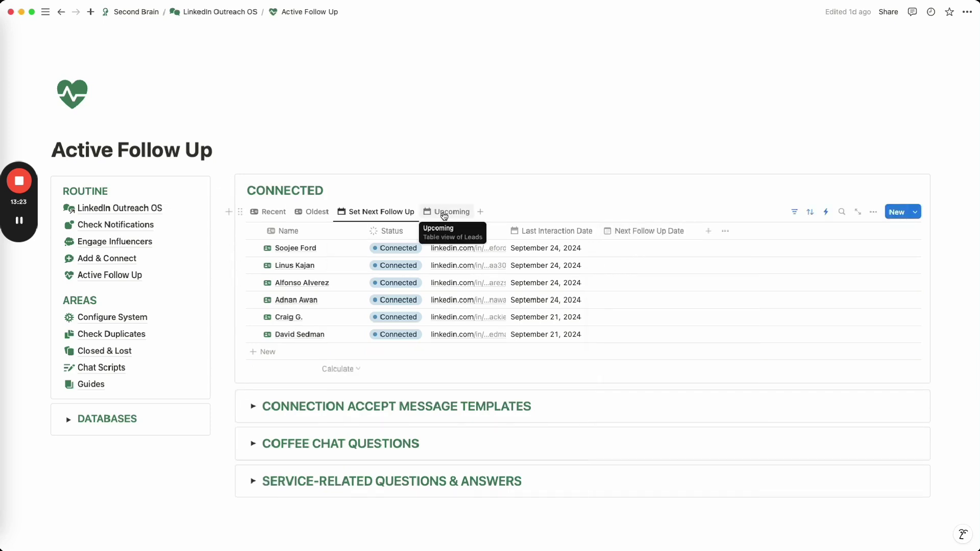
left_click(446, 215)
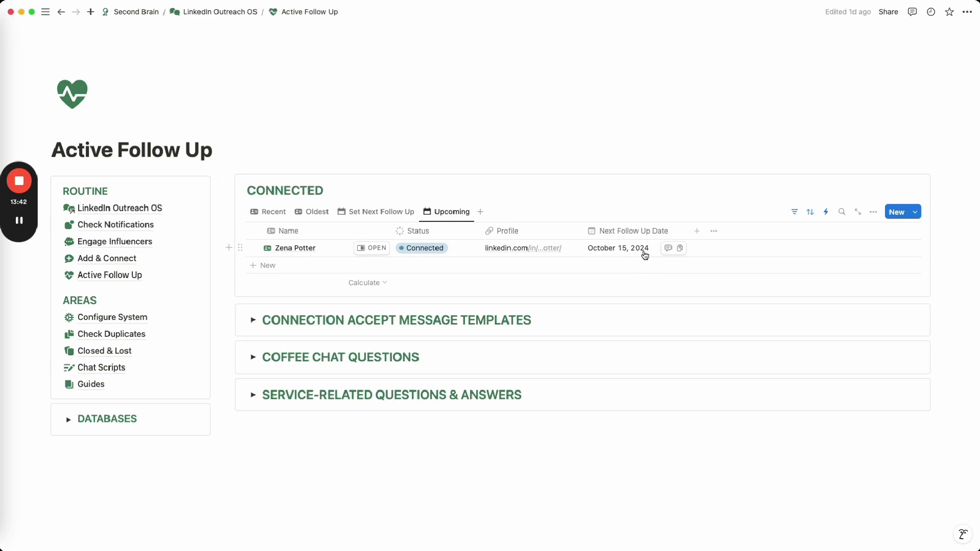
- Open the upcoming follow-up lead, rename its Build Relationship heading as "BUILD RELATIONSHIP GUIDE", and close the lead's page
left_click(378, 248)
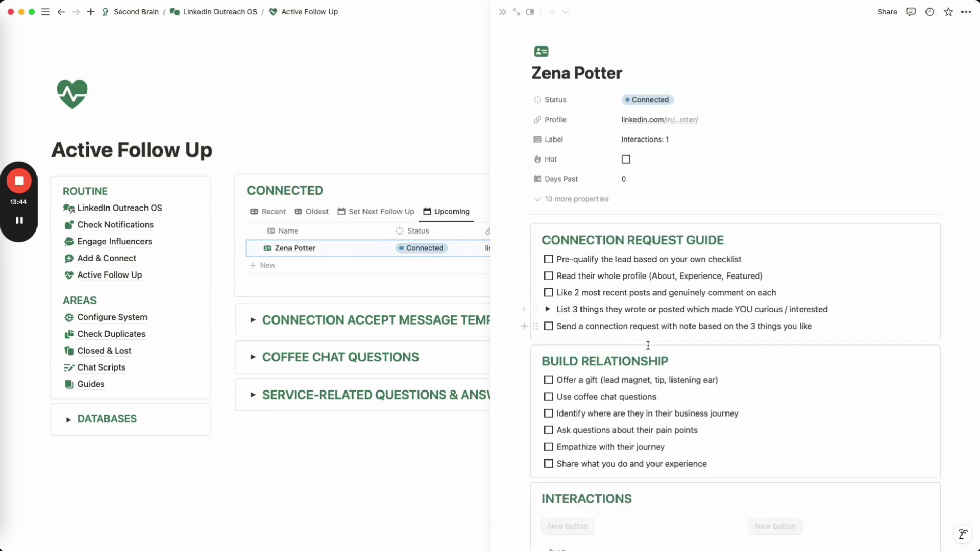
left_click(690, 359)
type("GUIDE")
scroll(737, 400, "down", 3)
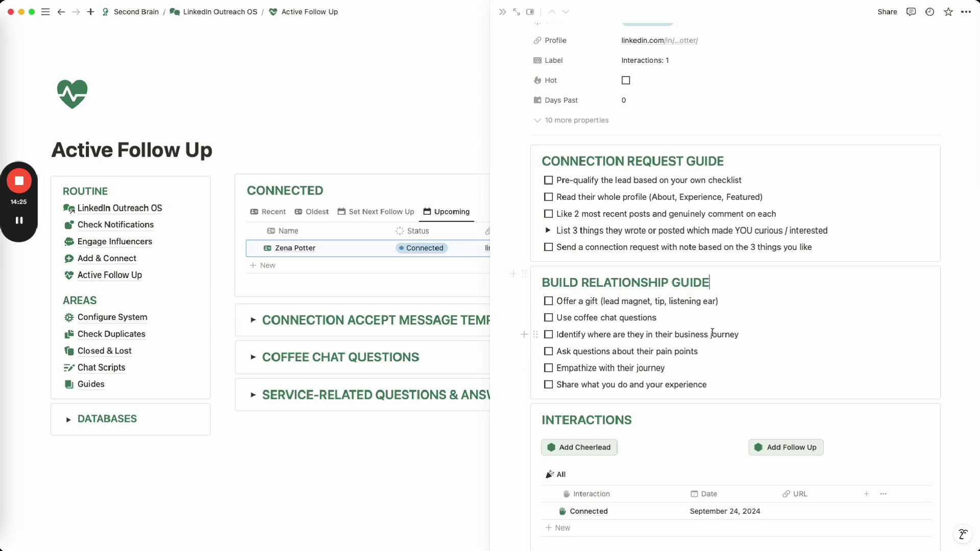
left_click(502, 11)
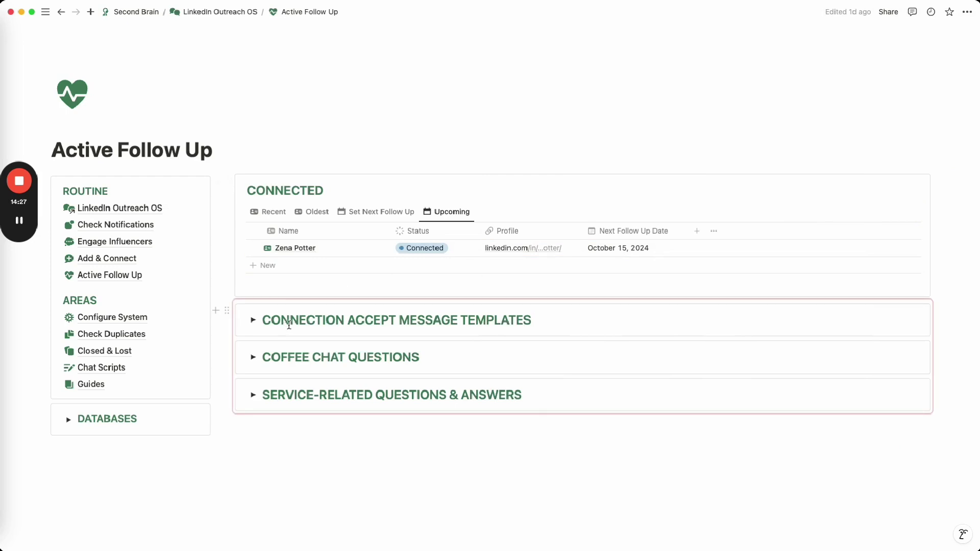
- Read the Lead Magnet and Case Study templates in the Connection Accept Message Templates section and collapse it
left_click(253, 320)
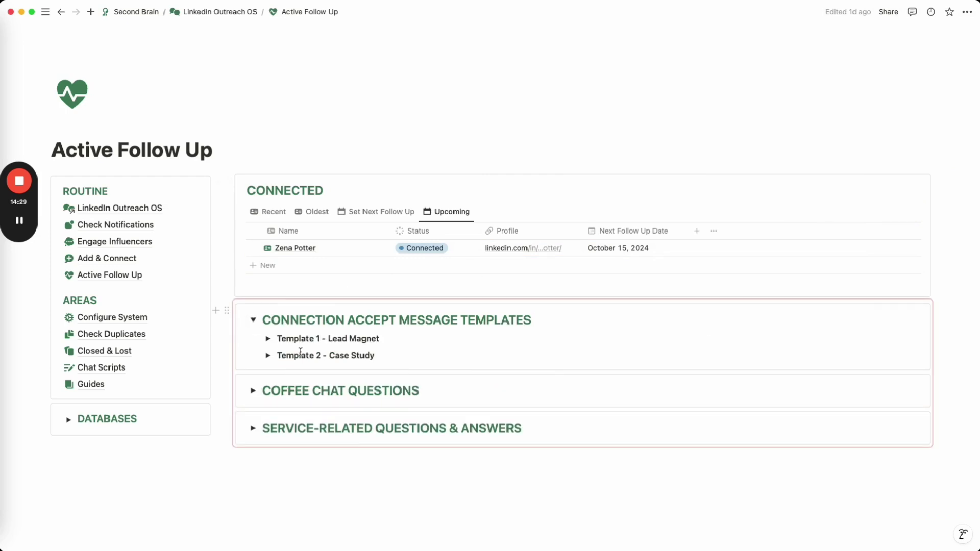
left_click(266, 356)
left_click(267, 338)
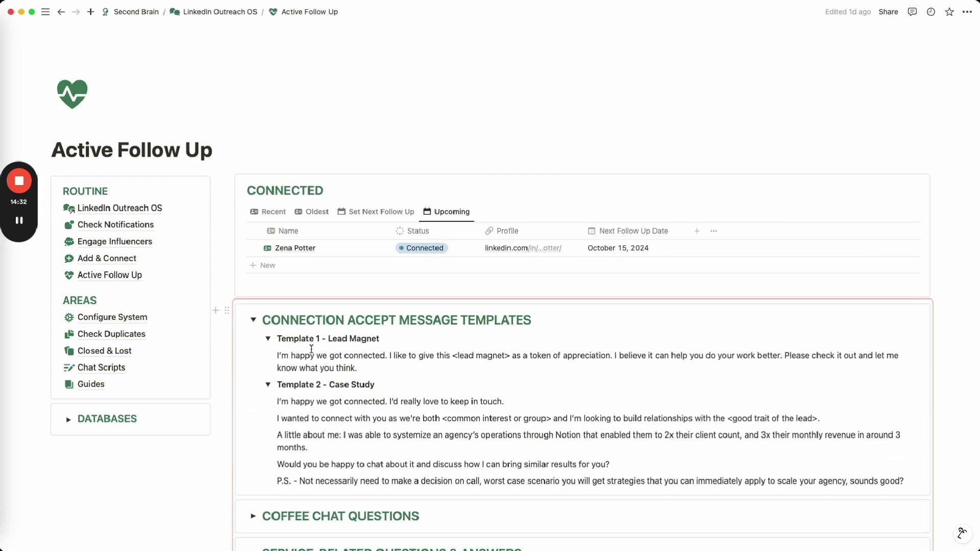
left_click(267, 385)
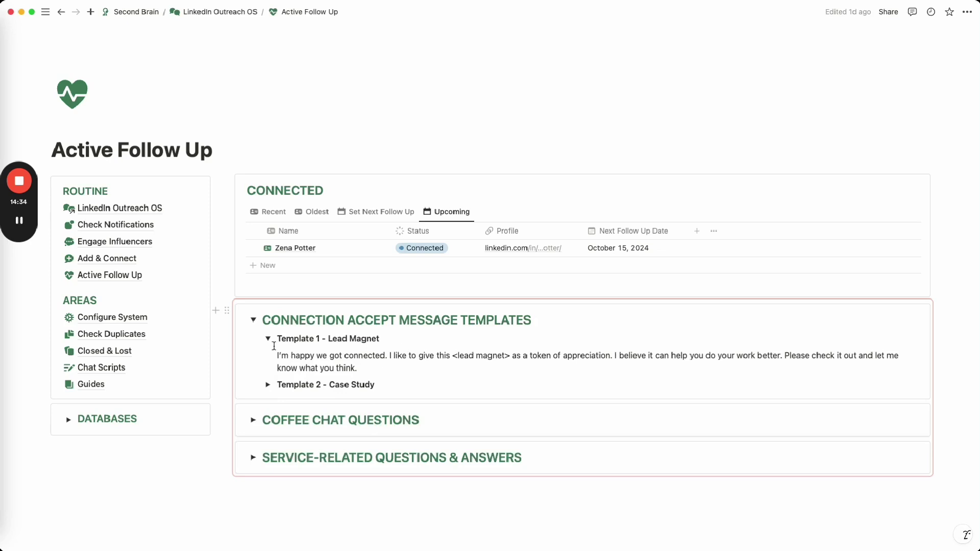
left_click(267, 339)
left_click(253, 321)
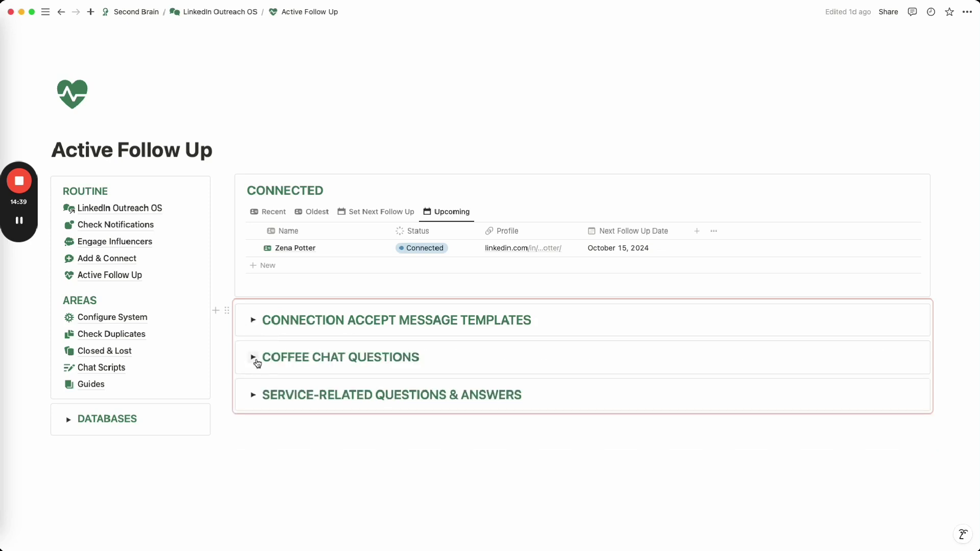
- Read the Coffee Chat Questions with their ChatGPT prompt, collapse that section, and look over the Service-Related Questions & Answers
left_click(256, 360)
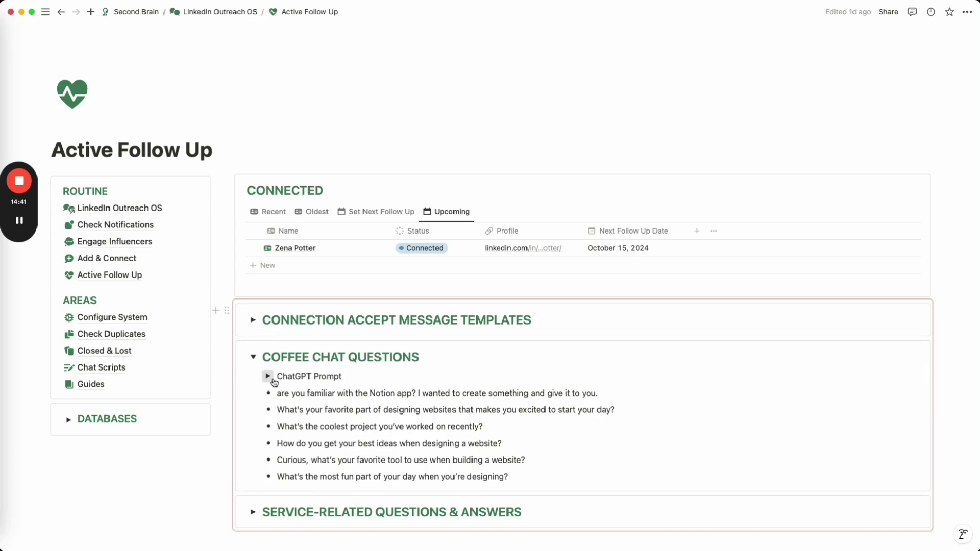
left_click(267, 377)
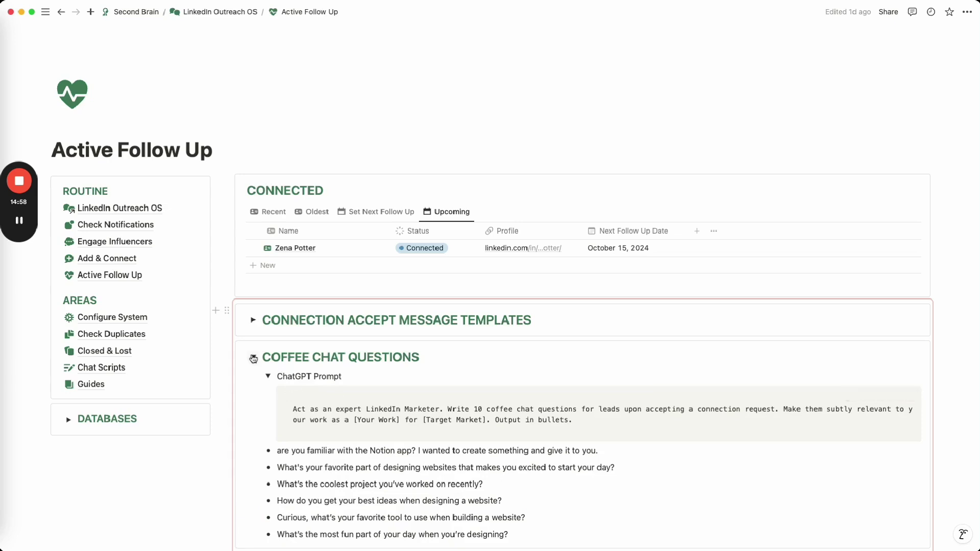
left_click(254, 357)
left_click(253, 396)
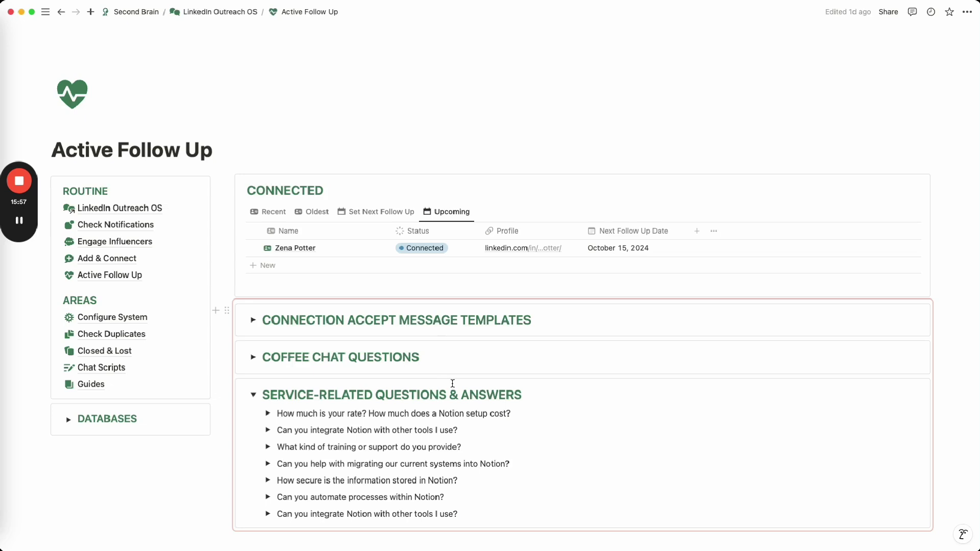
- Open the Configure System page, read the Identify Target Market section with its Target Market & Qualifiers, and collapse it
left_click(133, 323)
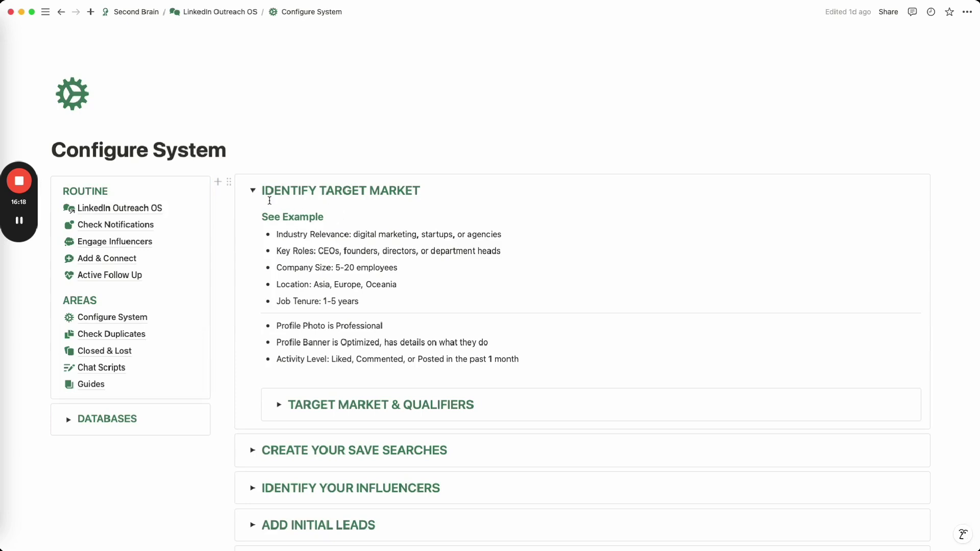
left_click(278, 405)
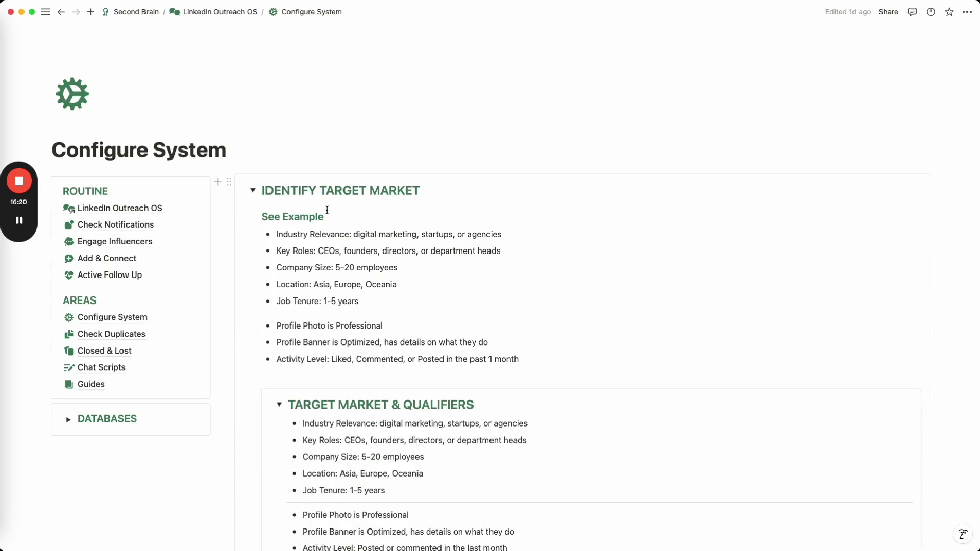
left_click(253, 190)
- Look over the Create Your Save Searches, Identify Your Influencers and Add Initial Leads sections, collapsing each one after viewing
left_click(252, 228)
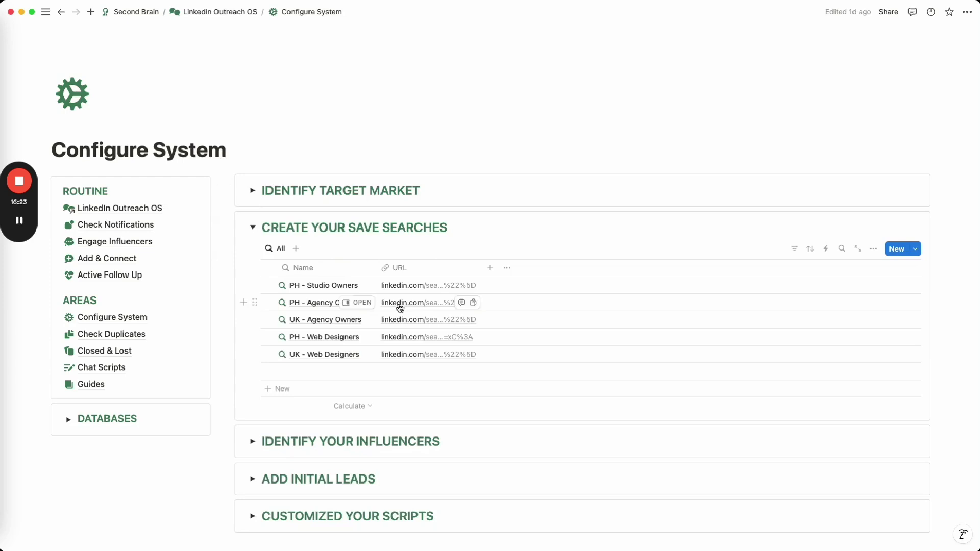
left_click(253, 228)
left_click(253, 265)
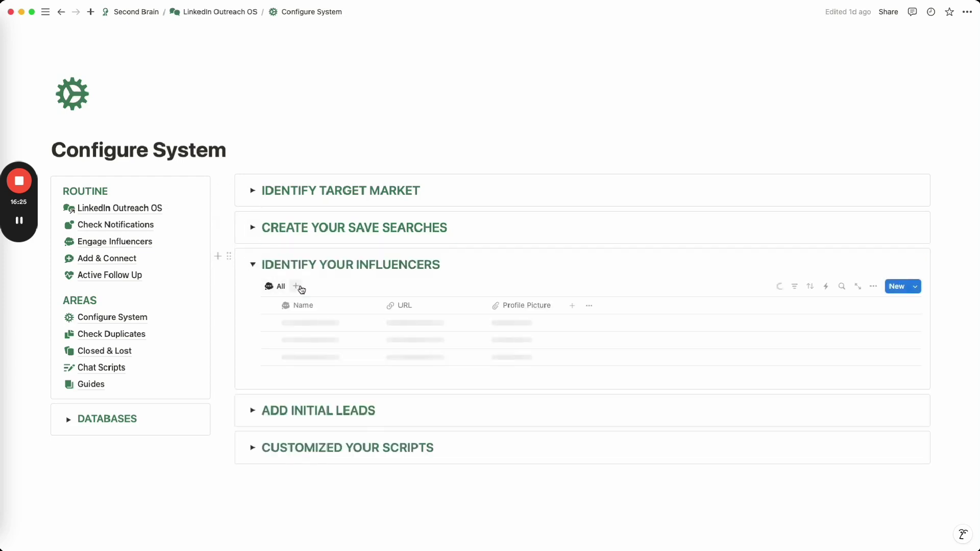
left_click(253, 265)
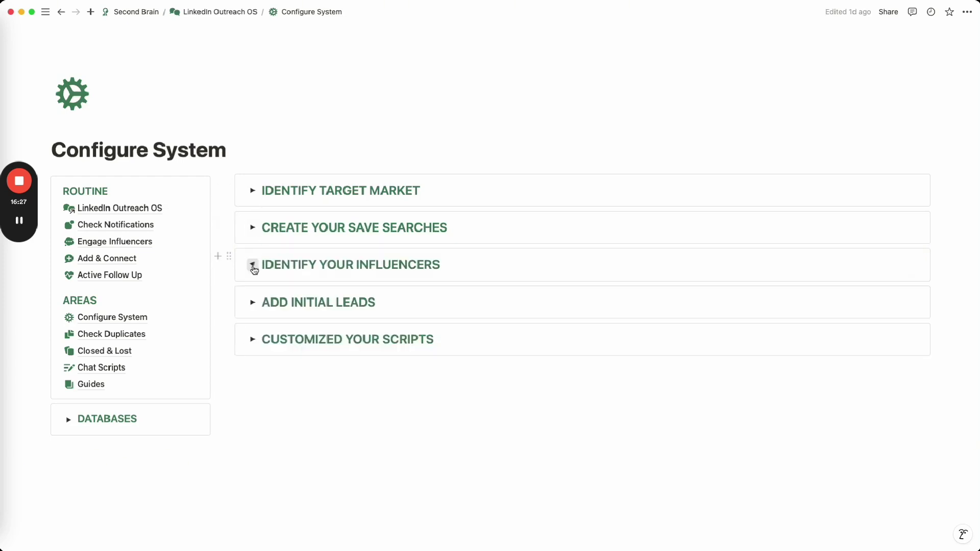
left_click(253, 302)
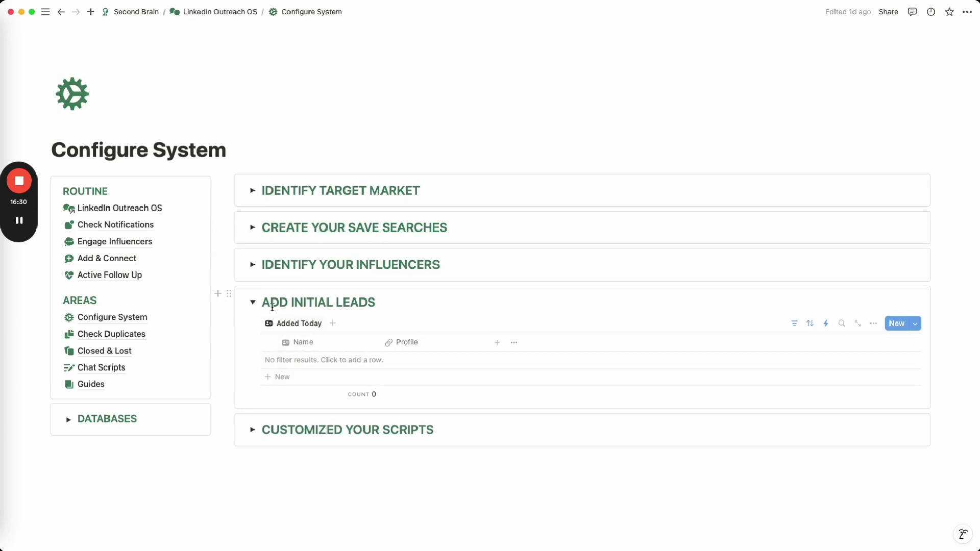
left_click(253, 302)
- Look over the script templates in the Customized Your Scripts section and collapse them together with the section
left_click(253, 339)
scroll(301, 341, "down", 3)
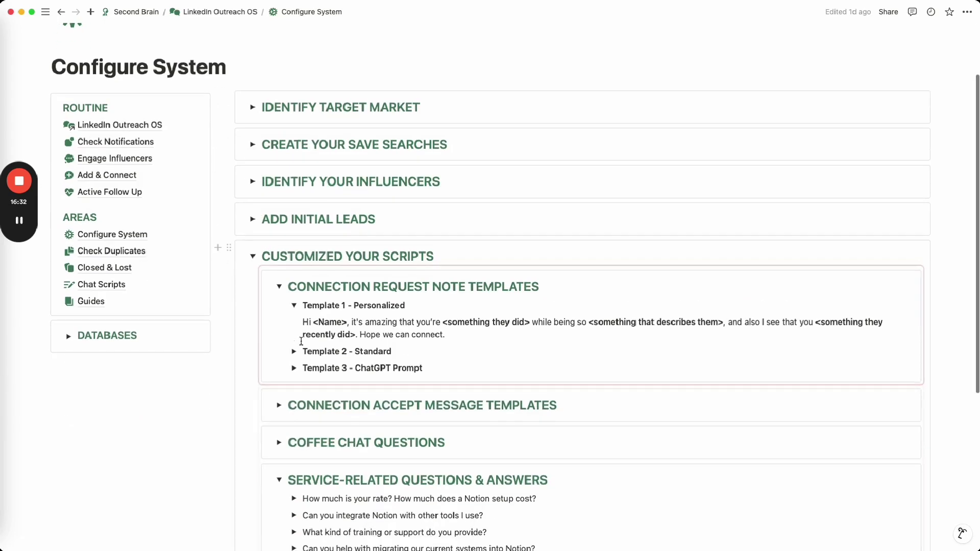
left_click(294, 306)
left_click(280, 448)
left_click(279, 287)
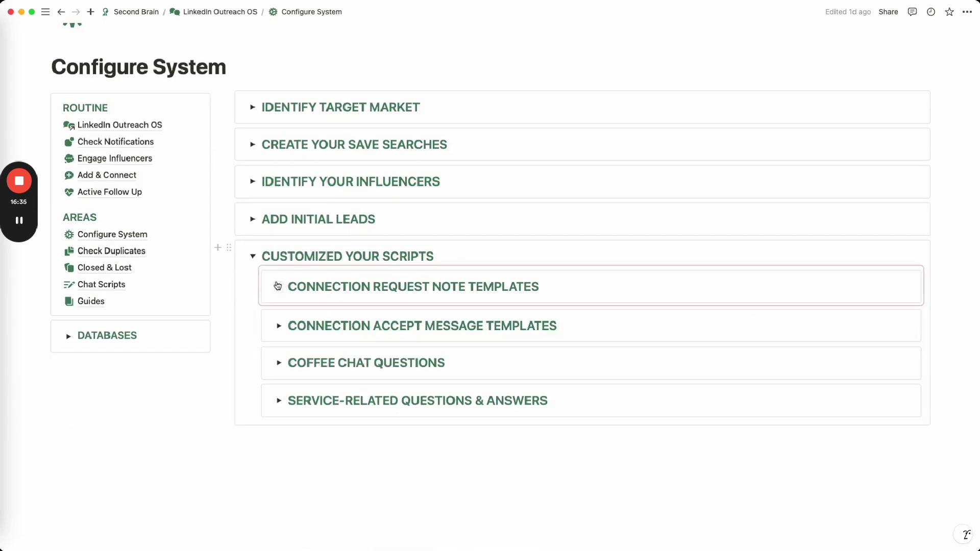
left_click(253, 256)
scroll(269, 286, "up", 3)
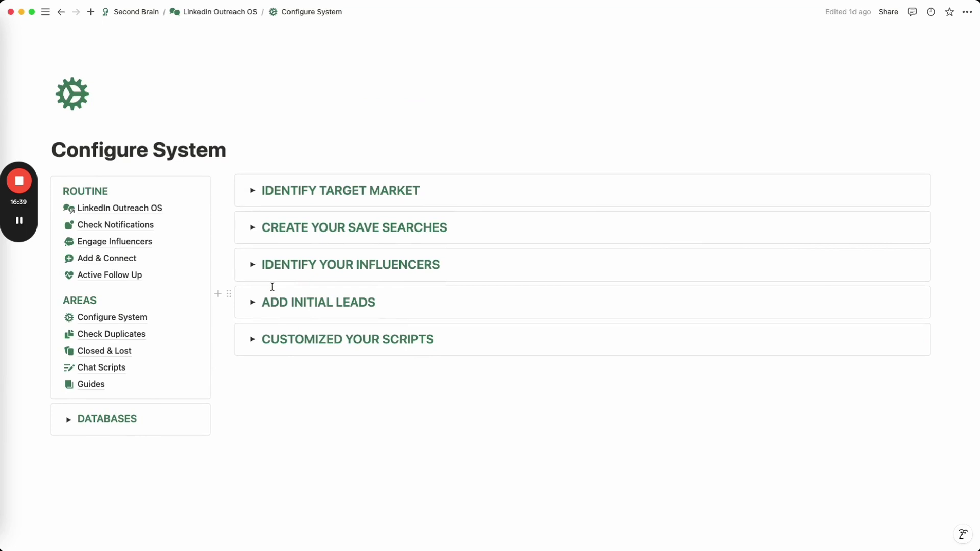
- Duplicate the upcoming connected lead in Active Follow Up and inspect the Duplicate Records table on the Check Duplicates page
left_click(156, 333)
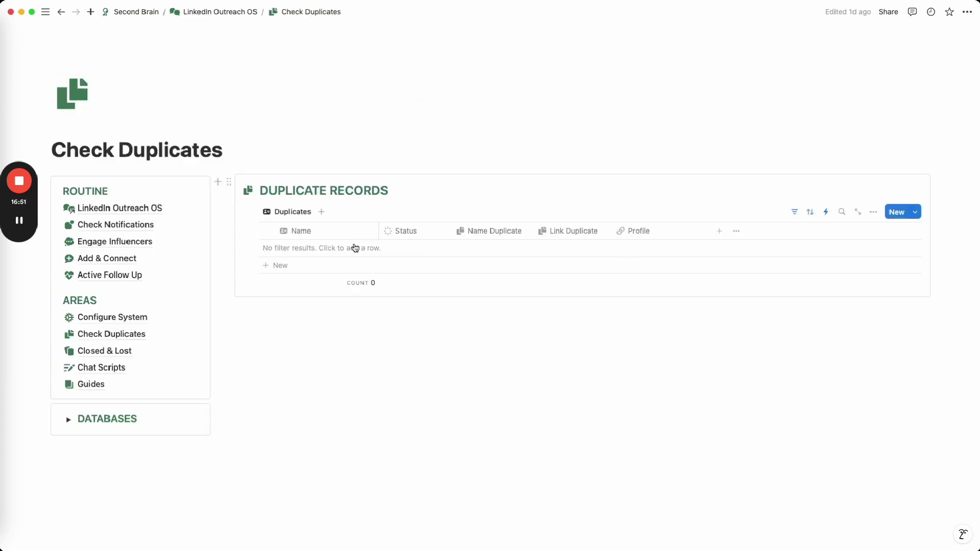
left_click(109, 278)
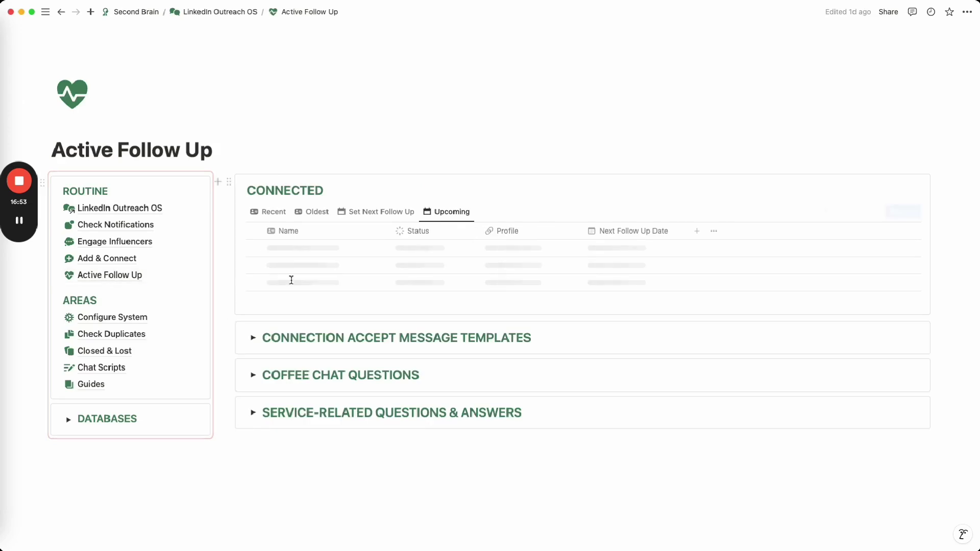
right_click(336, 252)
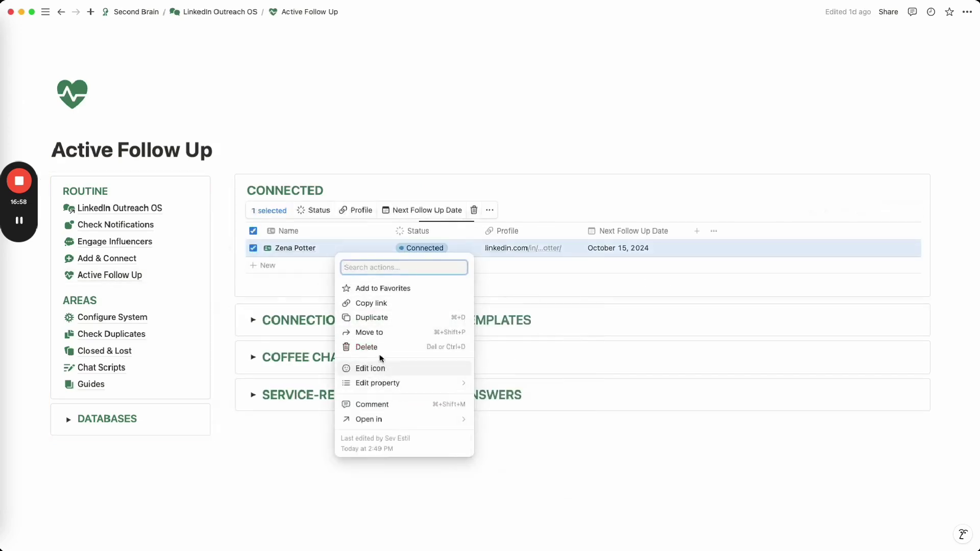
key("Escape")
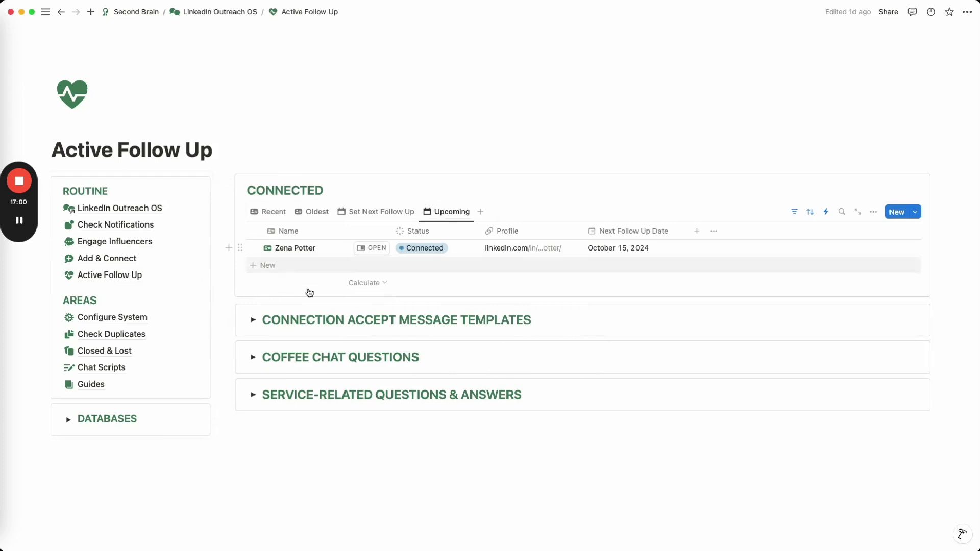
left_click(114, 339)
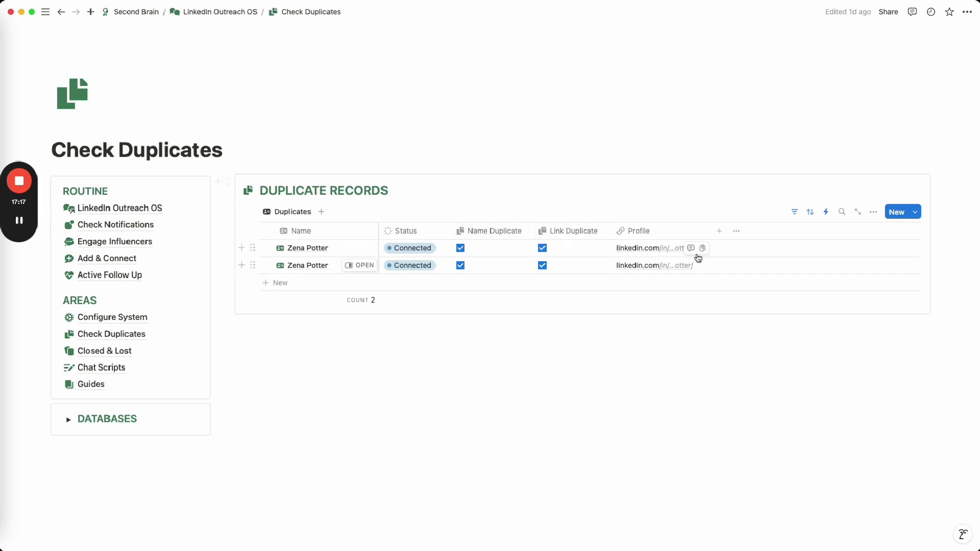
left_click(567, 316)
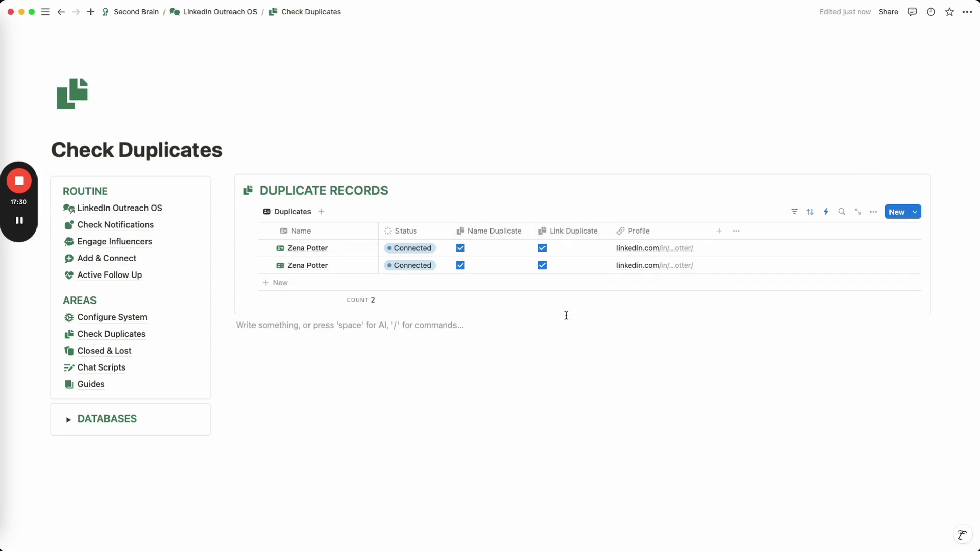
- View the Closed & Lost page, the Service-Related Questions & Answers in Chat Scripts, and the list of guides on the Guides page
left_click(153, 352)
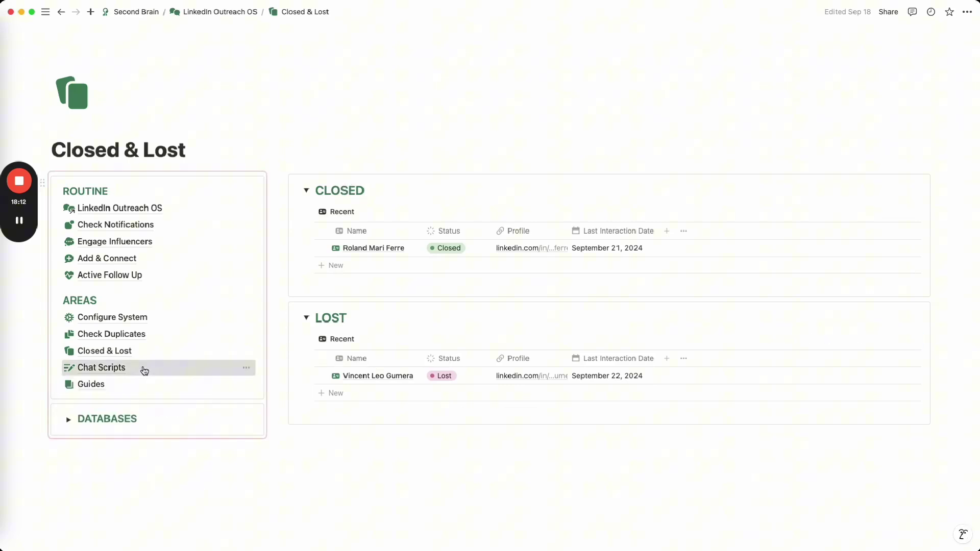
left_click(214, 368)
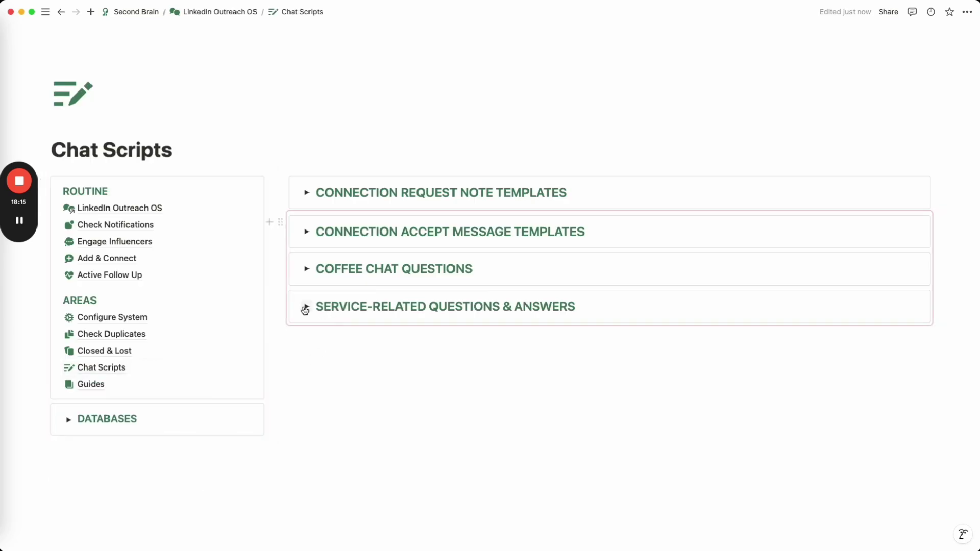
left_click(306, 308)
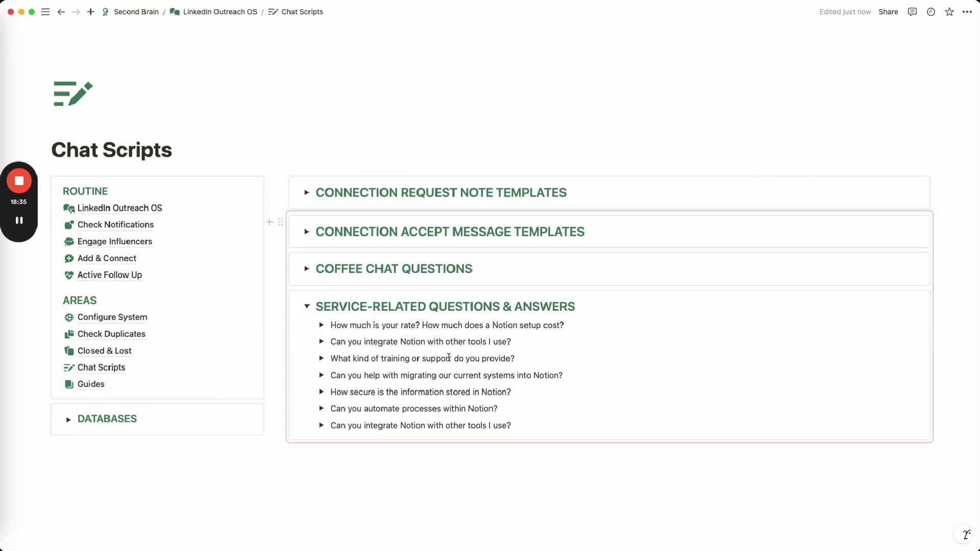
left_click(91, 385)
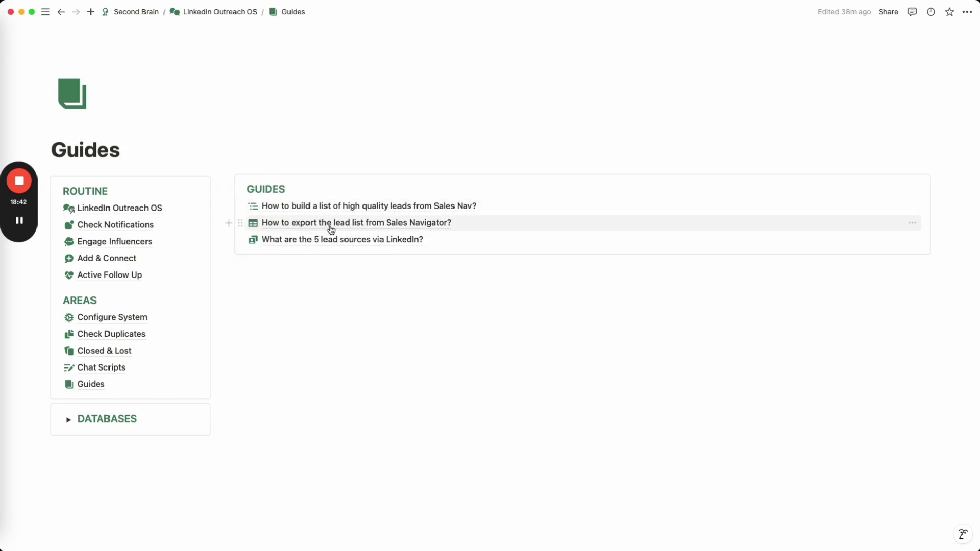
mouse_move(348, 229)
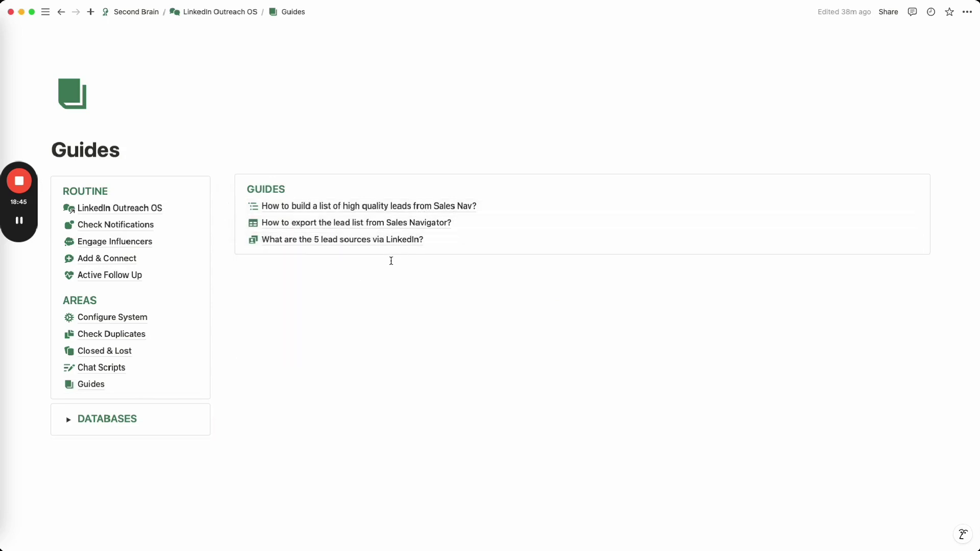